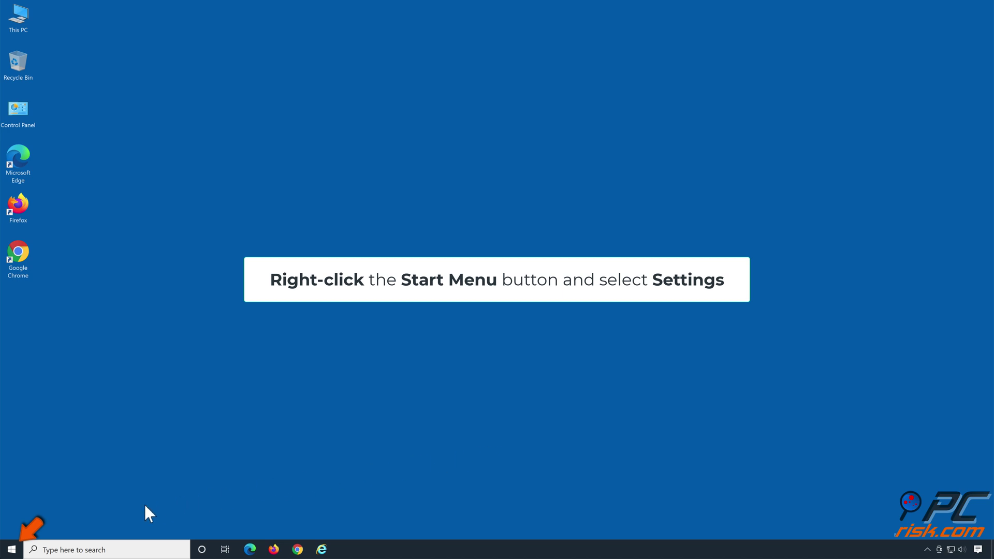
Select the Windows Update entry under Update & Security > Troubleshoot > Additional troubleshooters.
right_click(22, 549)
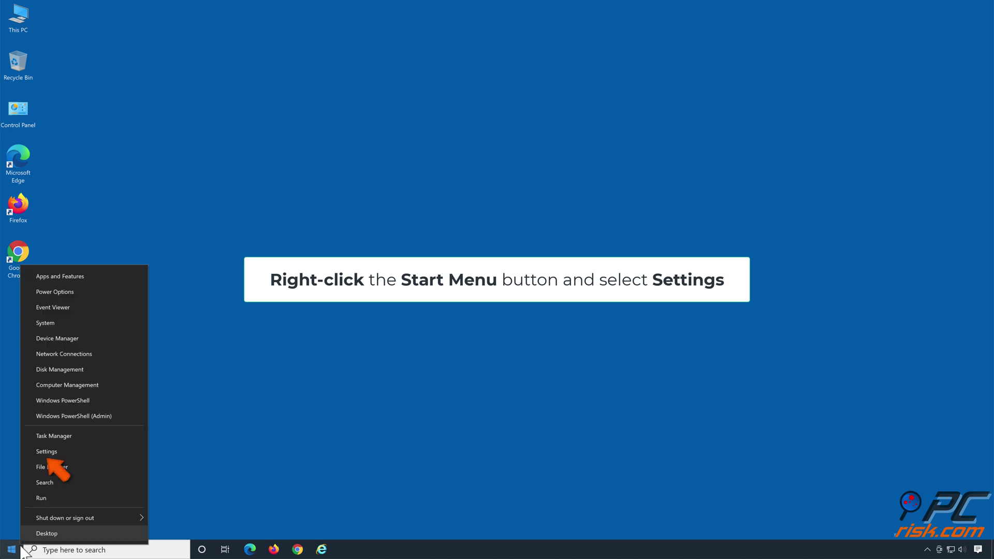
click(58, 451)
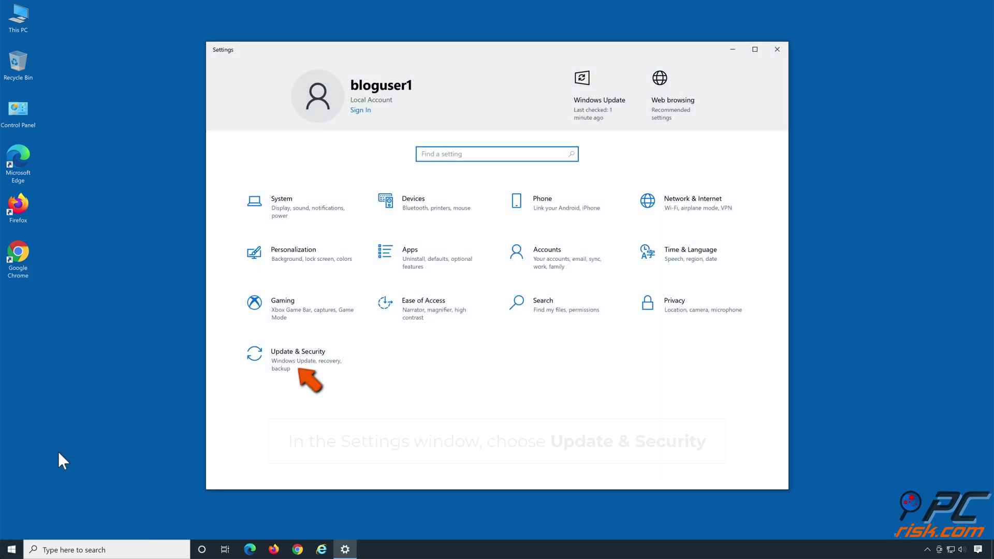
click(298, 368)
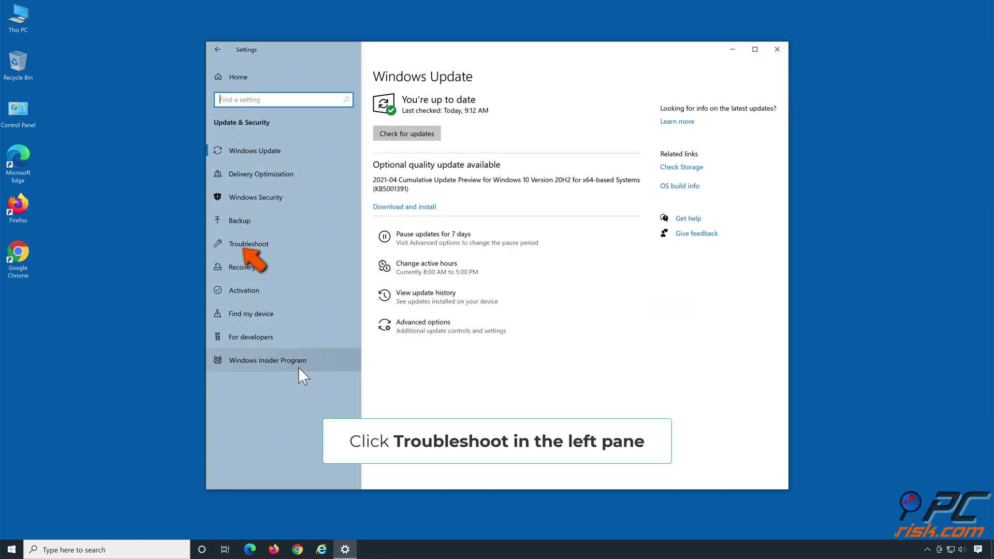
click(297, 245)
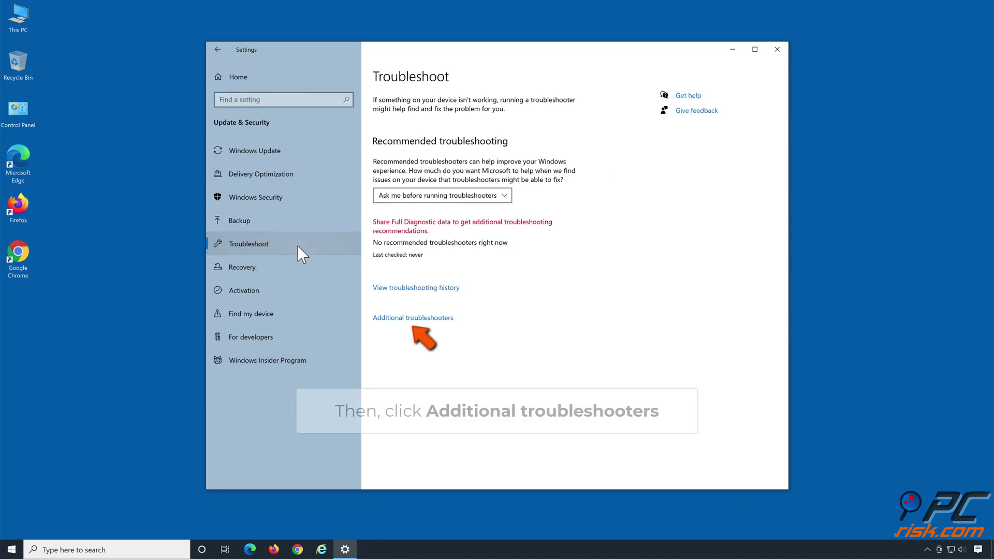
click(410, 320)
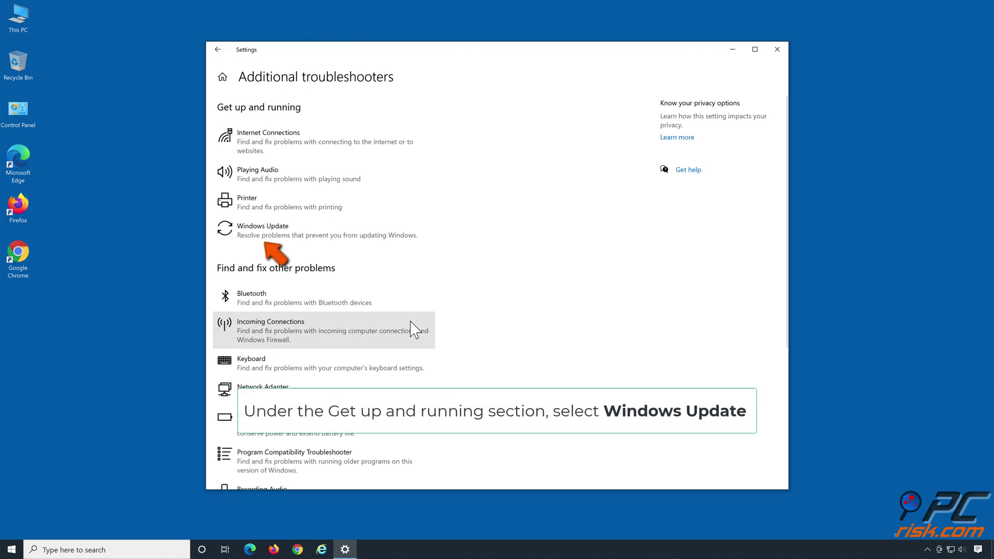
click(294, 242)
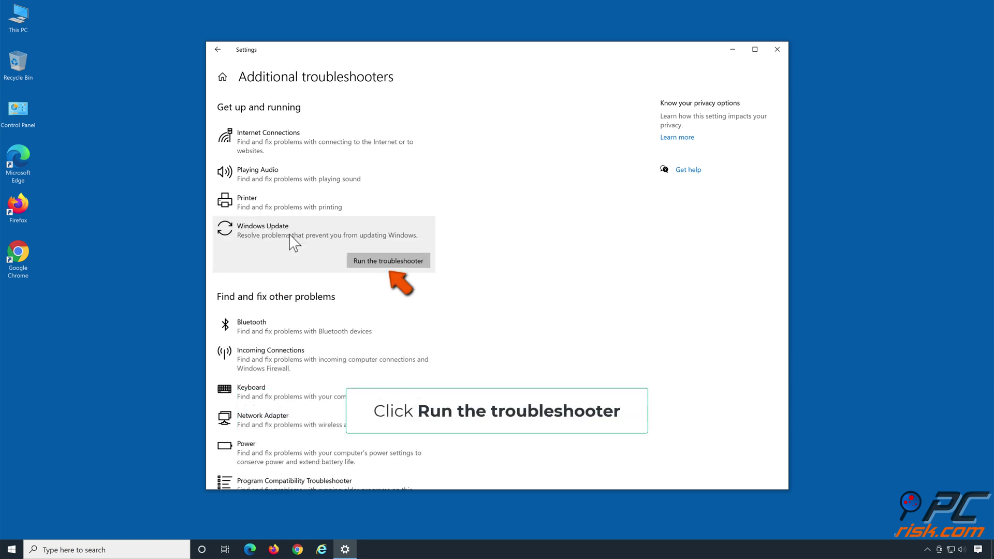
Run the Windows Update troubleshooter, then close it and the Settings window.
click(382, 261)
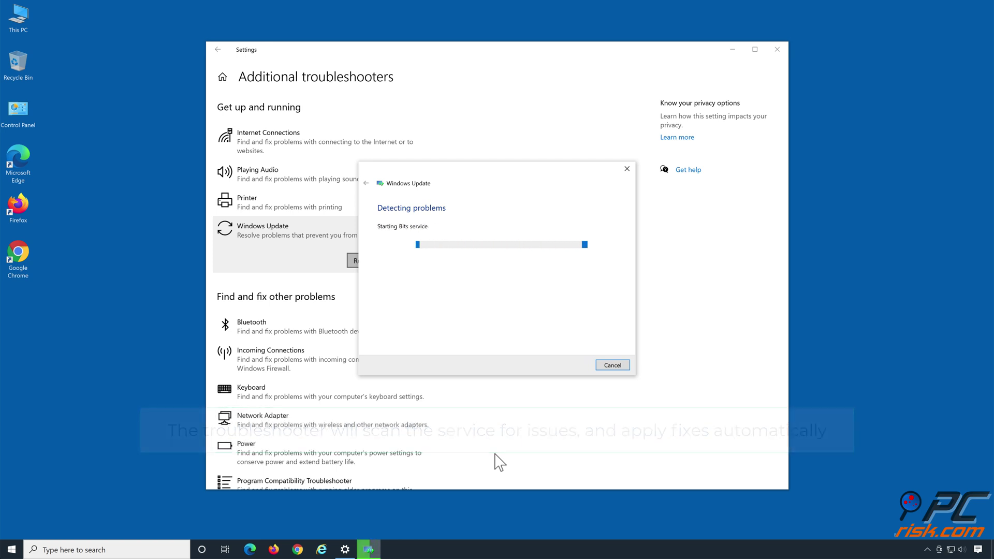
click(465, 266)
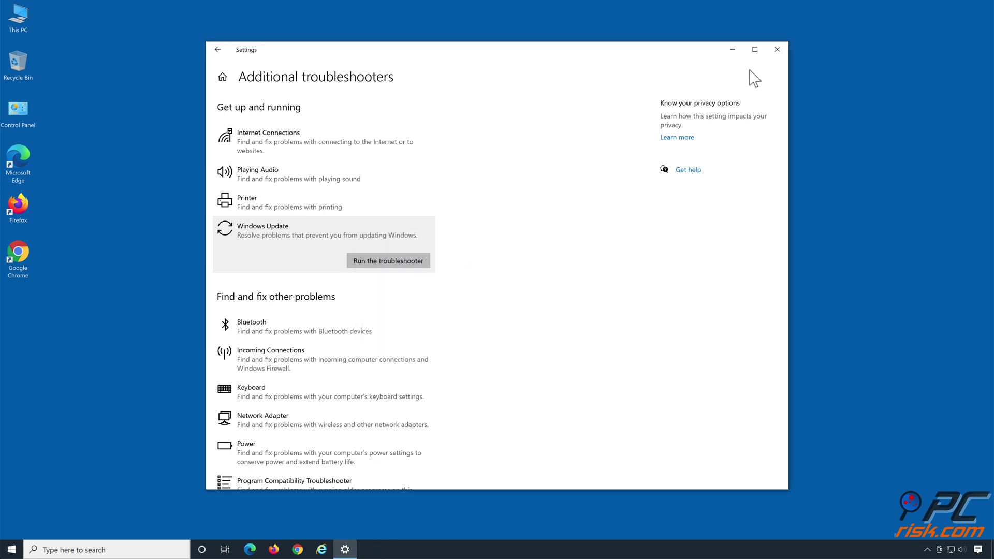
click(778, 50)
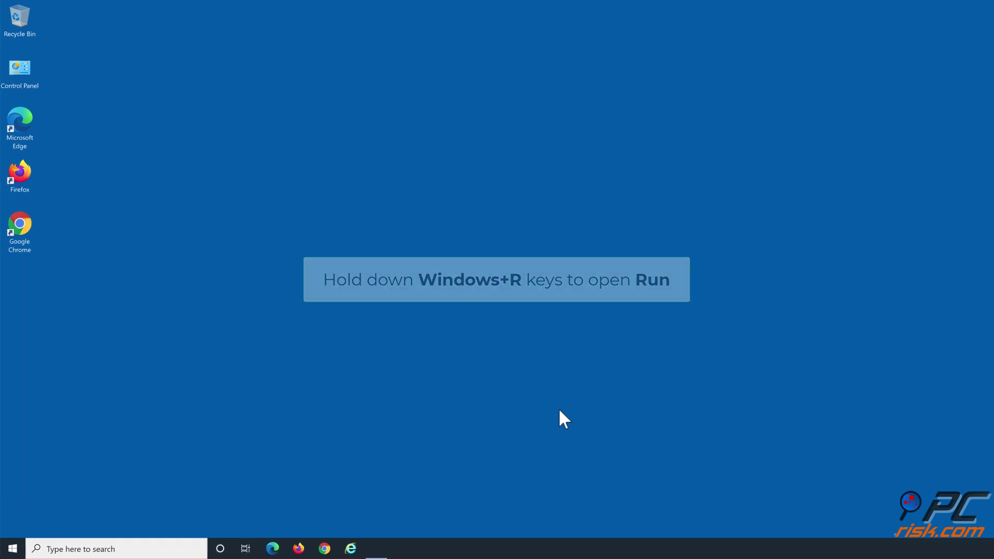
Launch cmd as administrator from the Run box.
key(super+r)
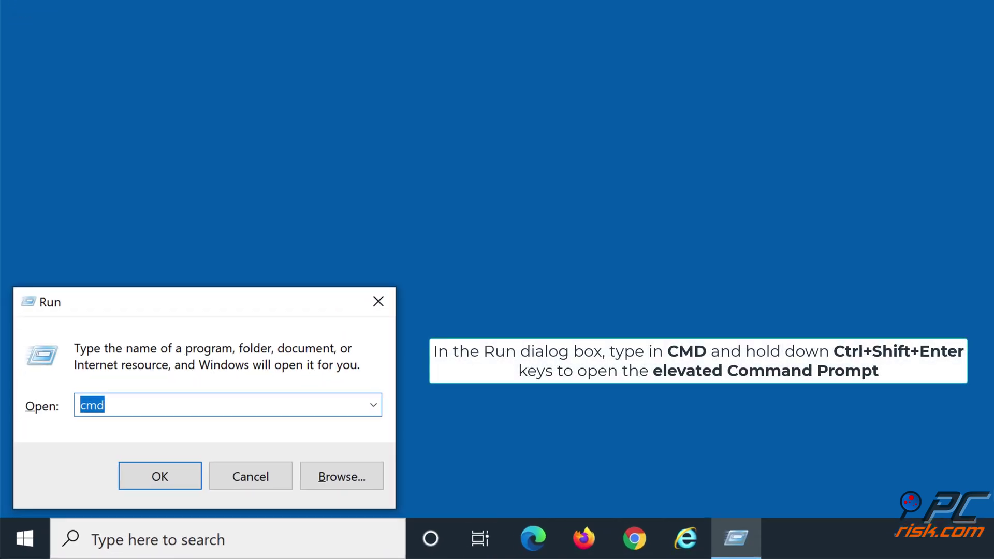
text(cmd)
key(ctrl+shift+Return)
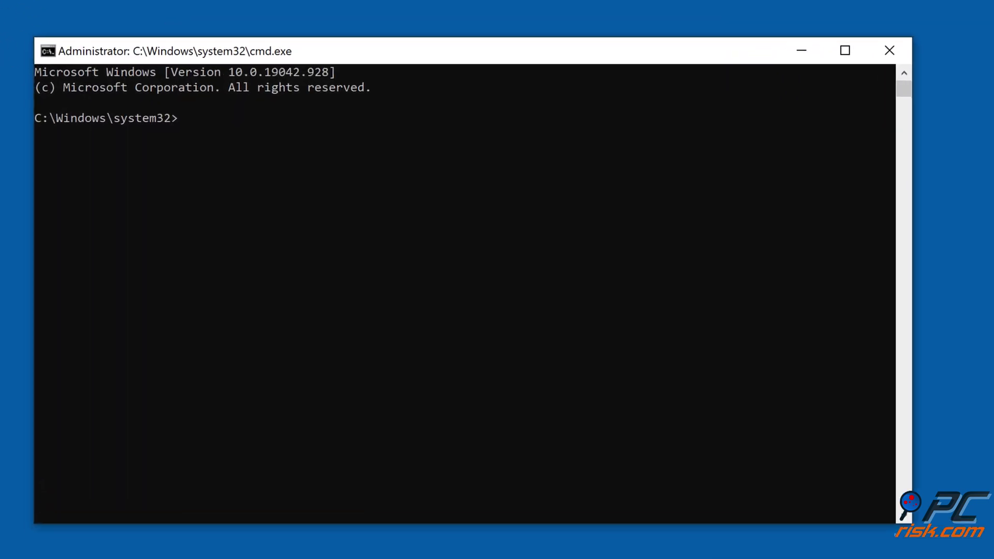
Stop the wuauserv, cryptsvc, bits and msiserver services with net stop.
text(net stop wuauserv)
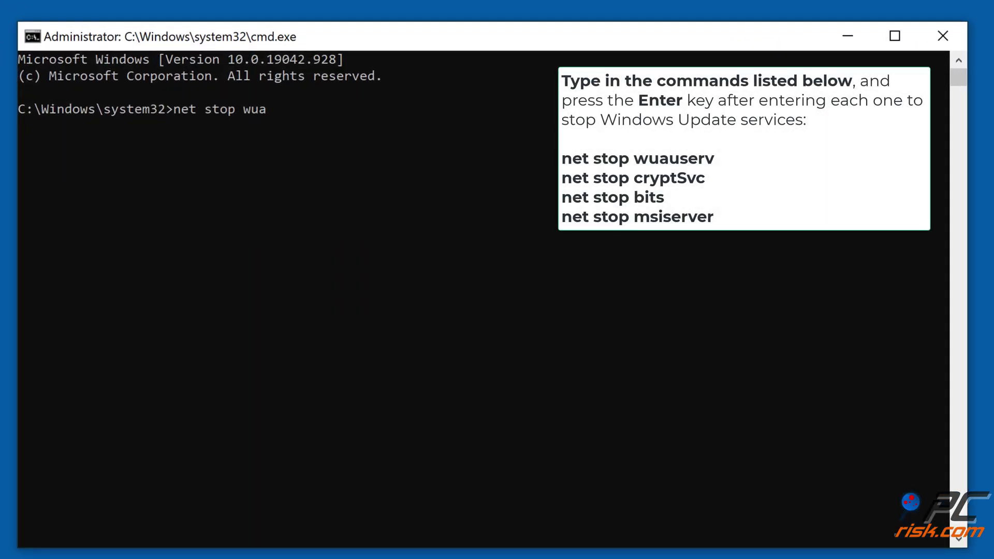
key(Return)
text(net stop)
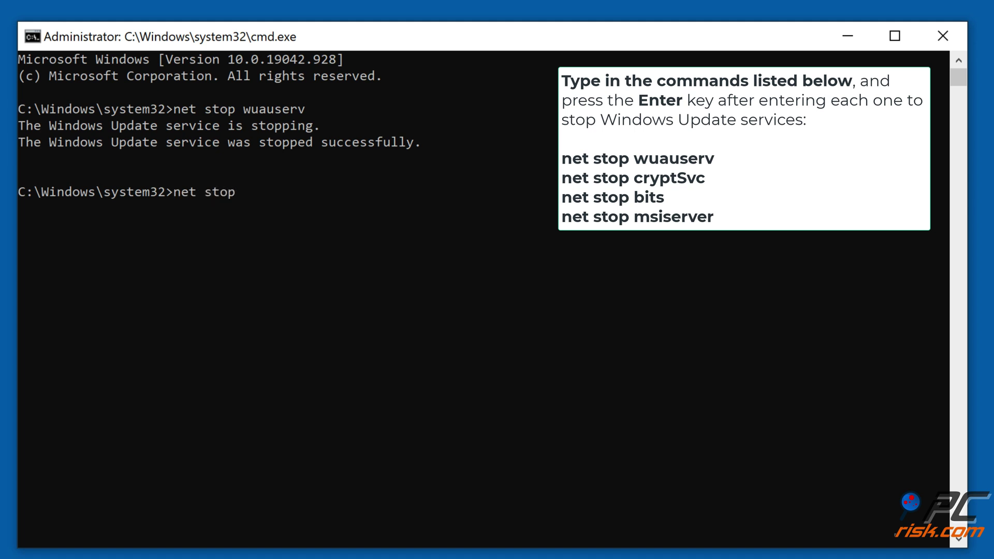
text( cryptsvc)
key(Return)
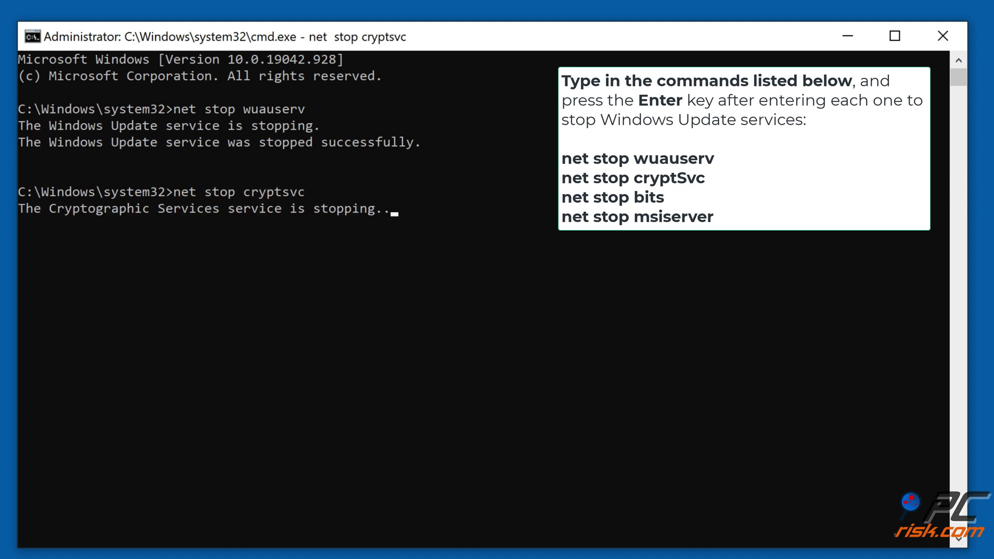
text(net stop bits)
key(Return)
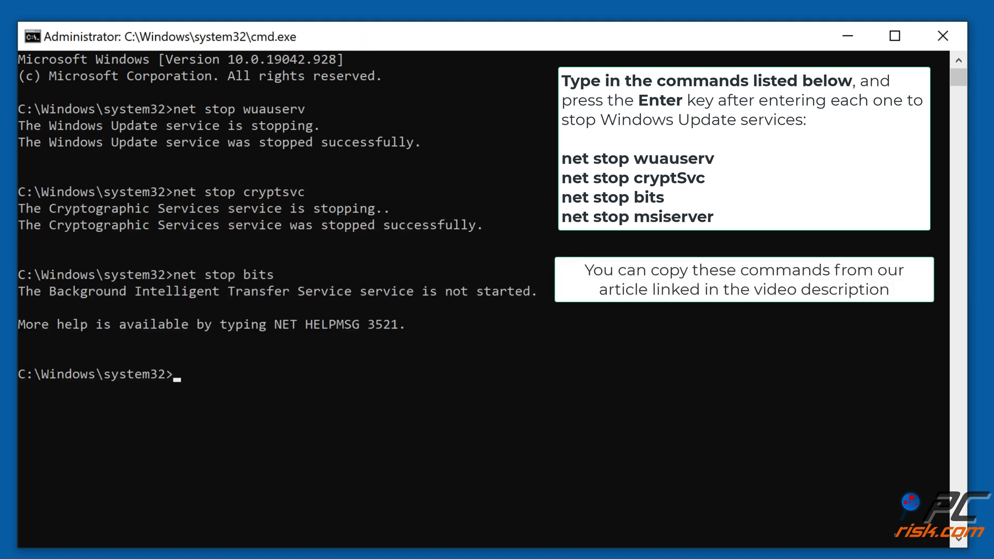
text(net stop msi)
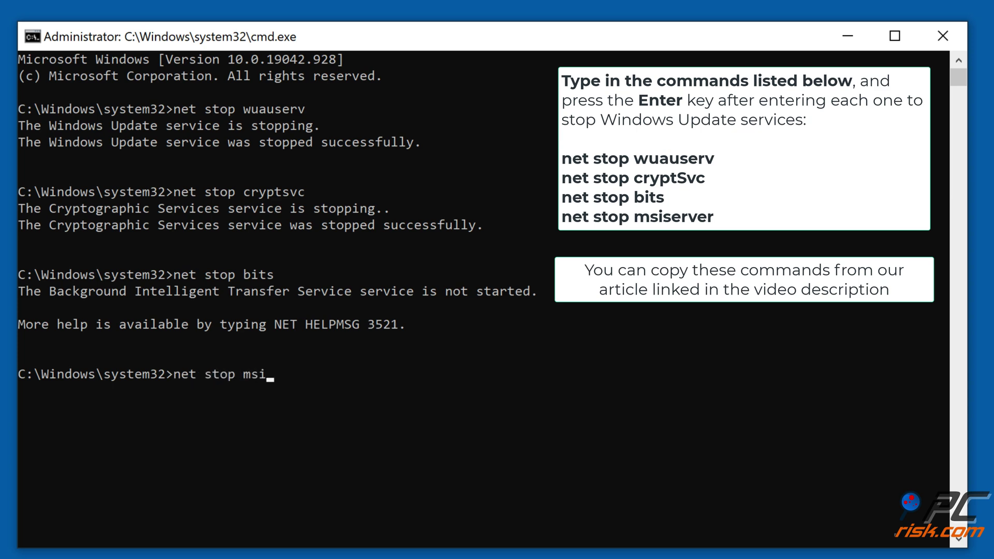
text(server)
key(Return)
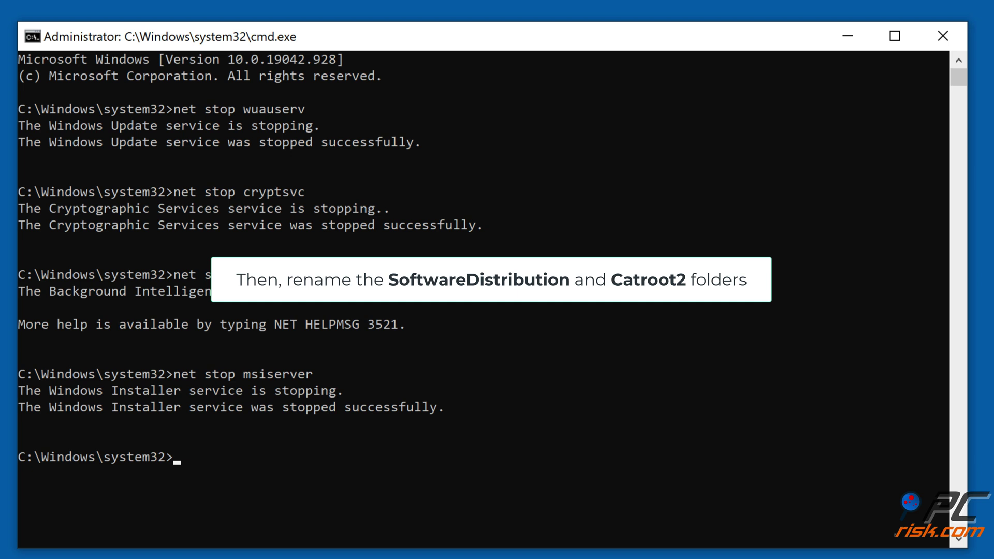
Rename C:\Windows\SoftwareDistribution to softwaredistribution.old and System32\catroot2 to catroot2.old.
text(ren c:)
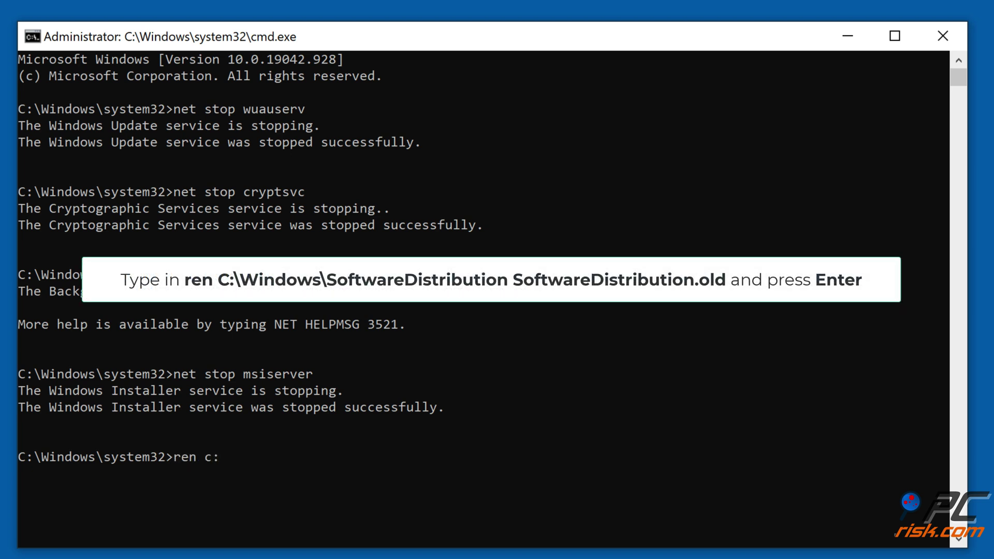
text(\windows\softwaredistribution soft)
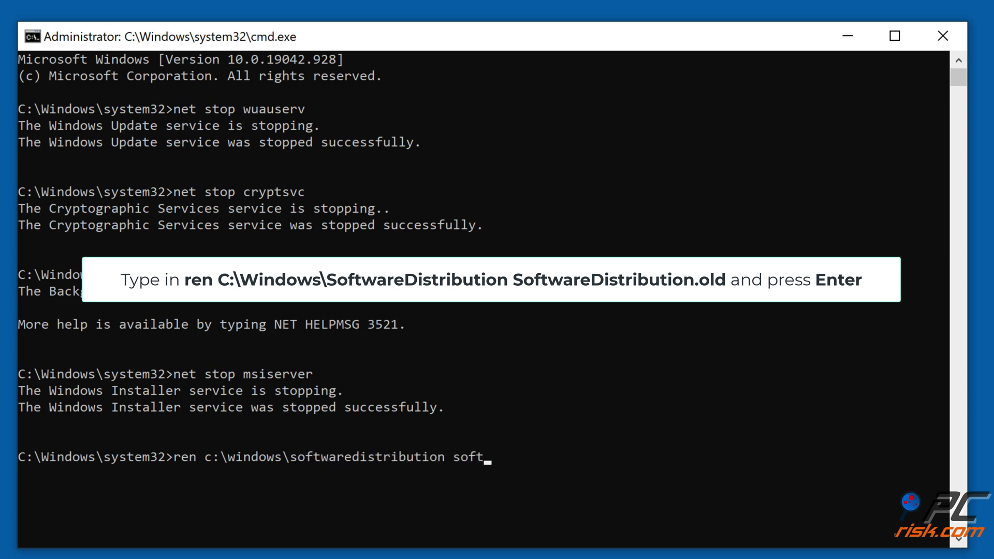
text(waredistribution.old)
key(Return)
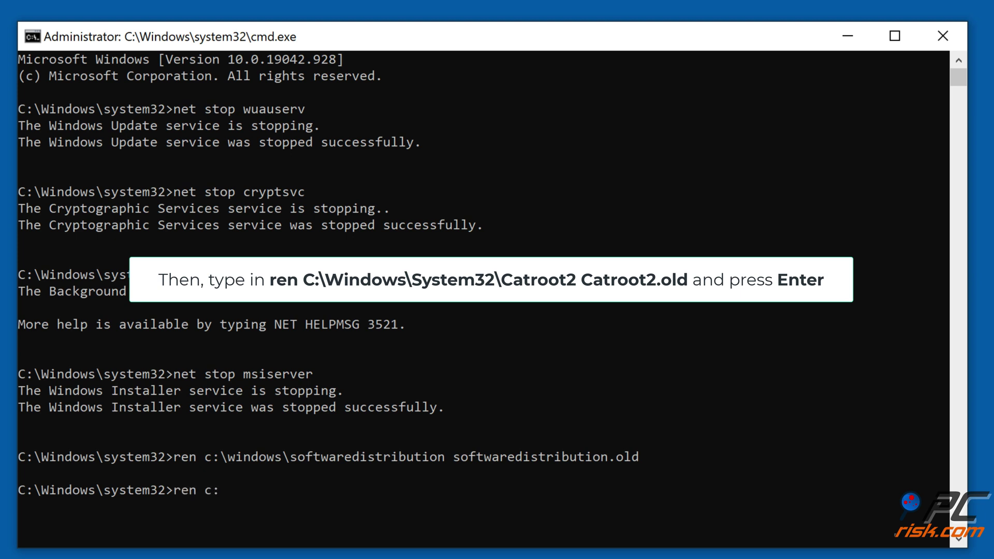
text(ren c:\windows\system)
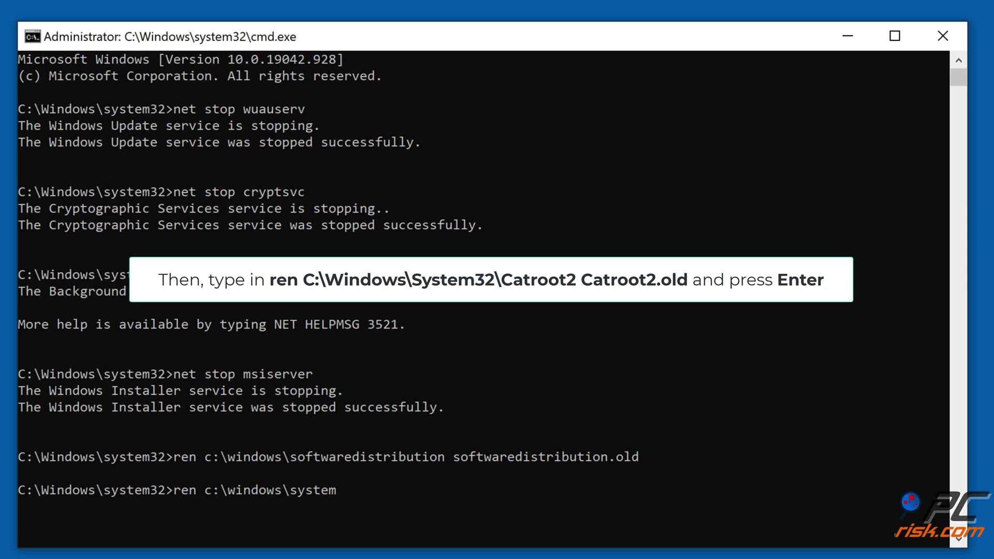
text(32\catroot2 catroot2.old)
key(Return)
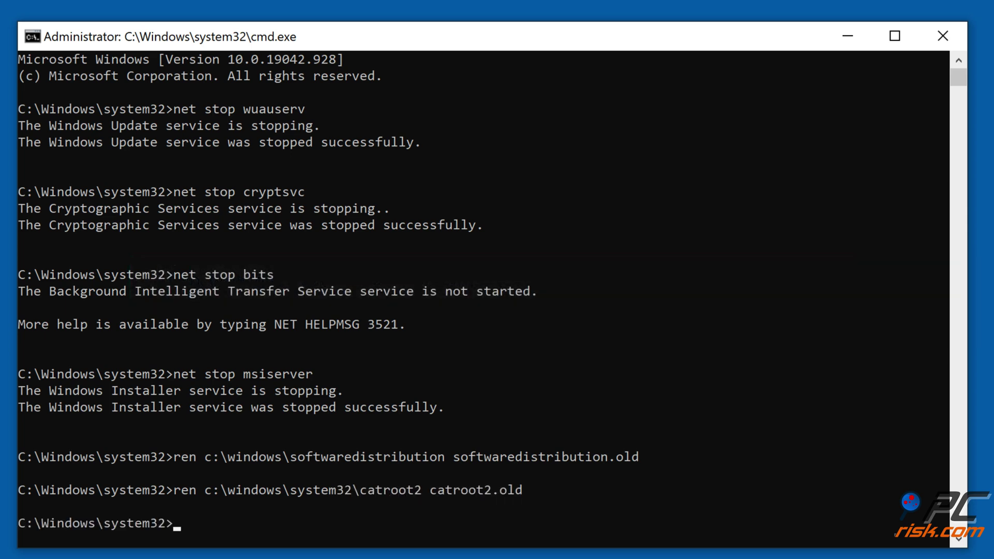
Start wuauserv, cryptsvc, bits and msiserver again with net start, then close Command Prompt.
text(net start w)
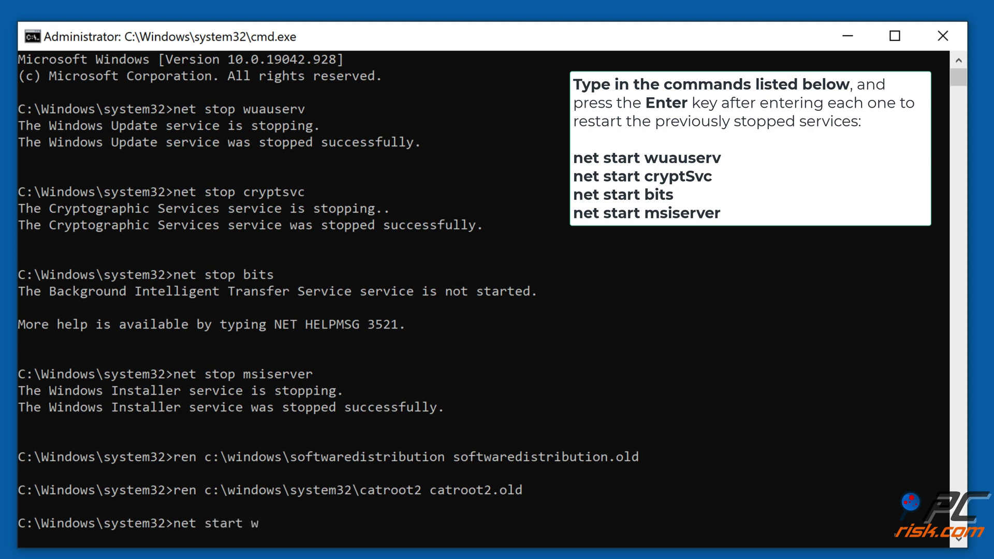
text(uauserv)
key(Return)
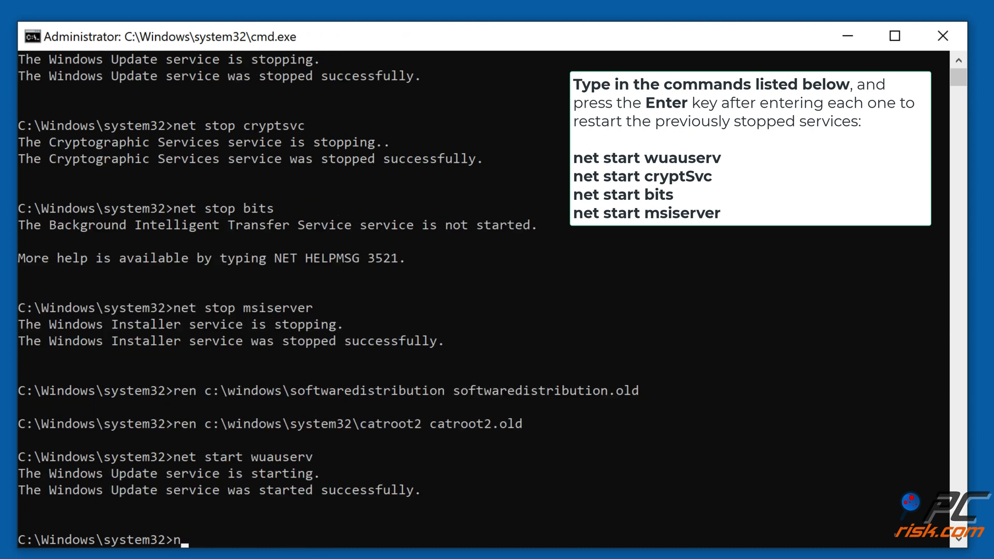
text(net start cryptsvc)
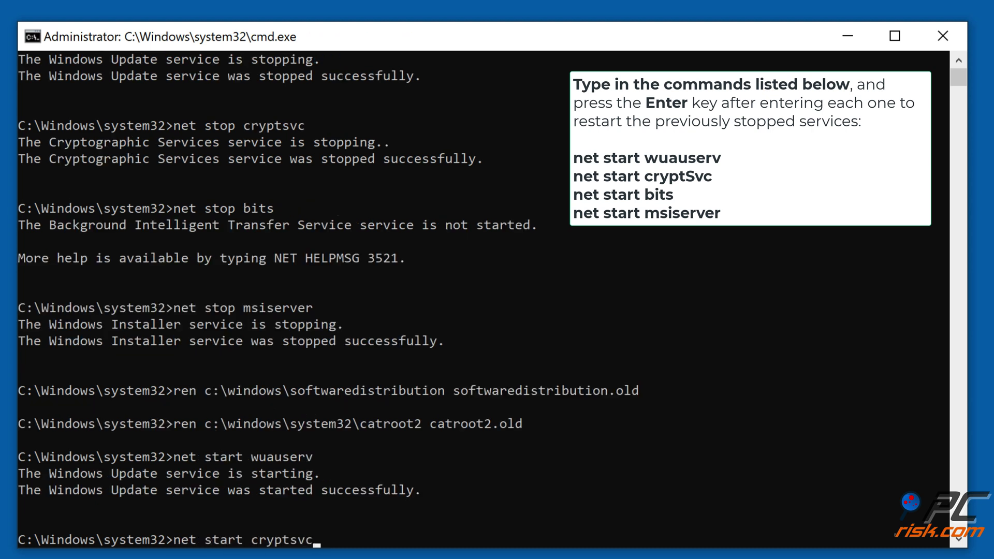
key(Return)
text(net start b)
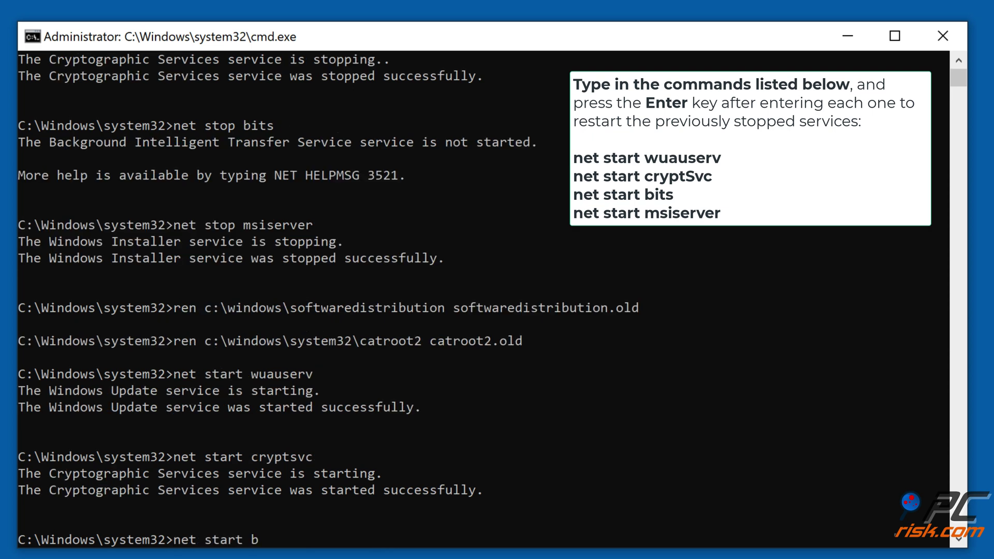
text(its)
key(Return)
text(net start)
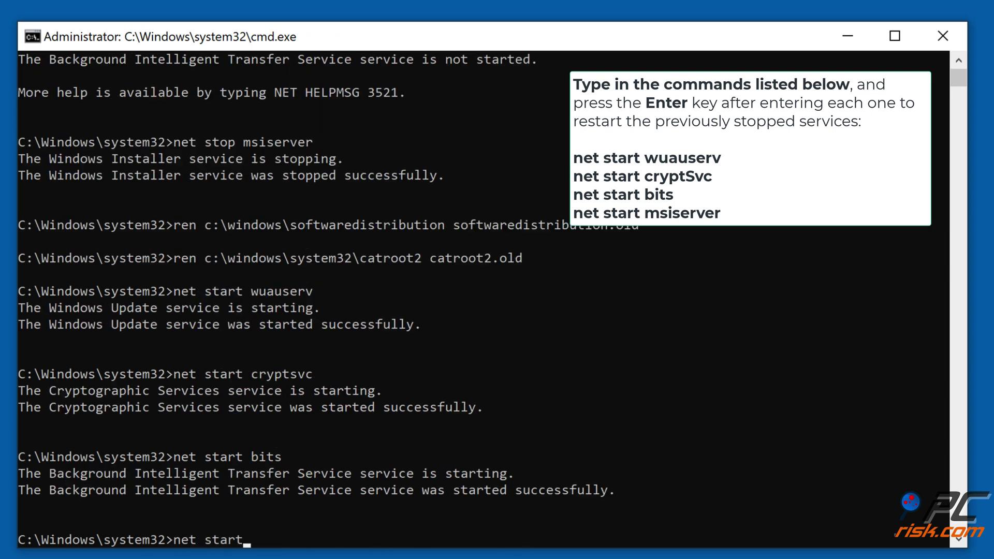
text( msiserver)
key(Return)
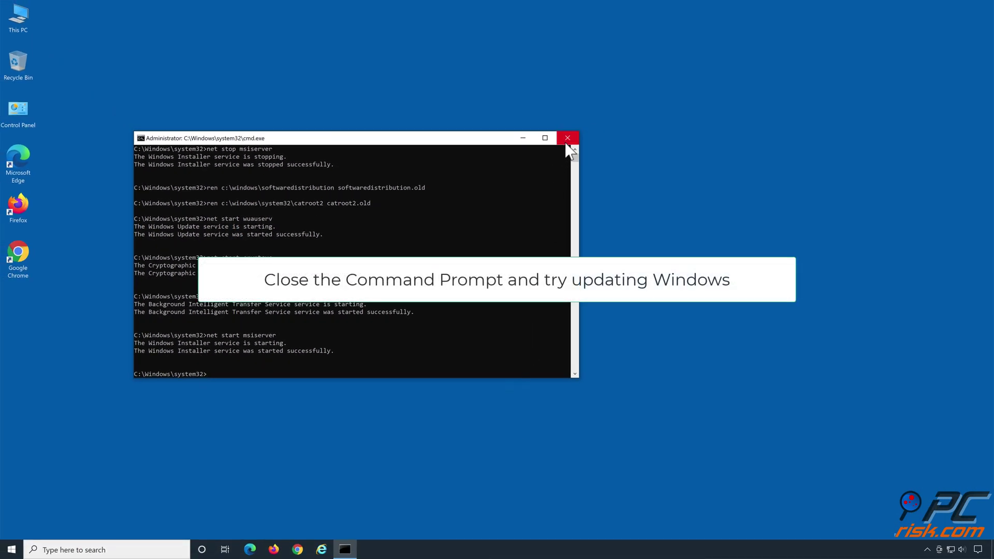
click(567, 138)
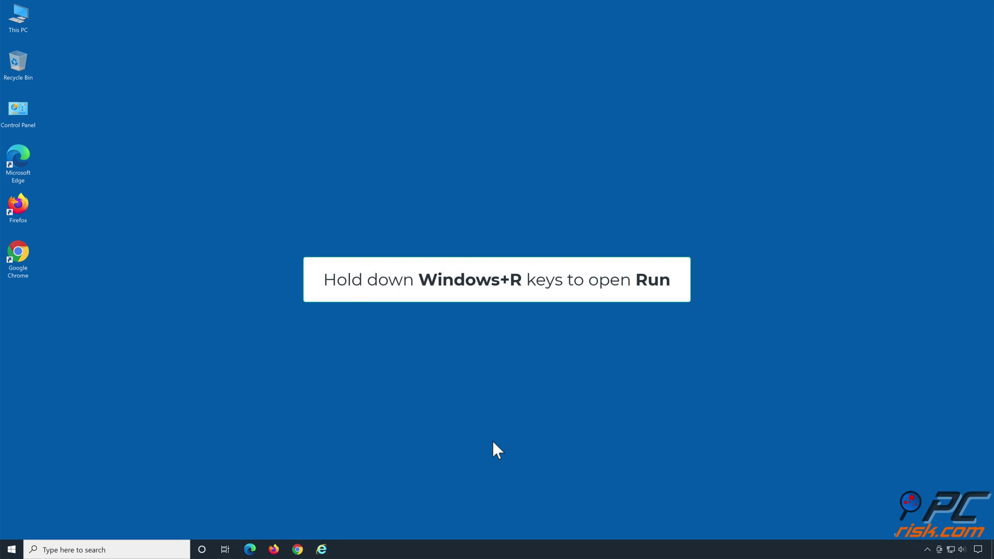
Re-register qmgr.dll and then qmgrprxy.dll with regsvr32 from the Run dialog.
key(super+r)
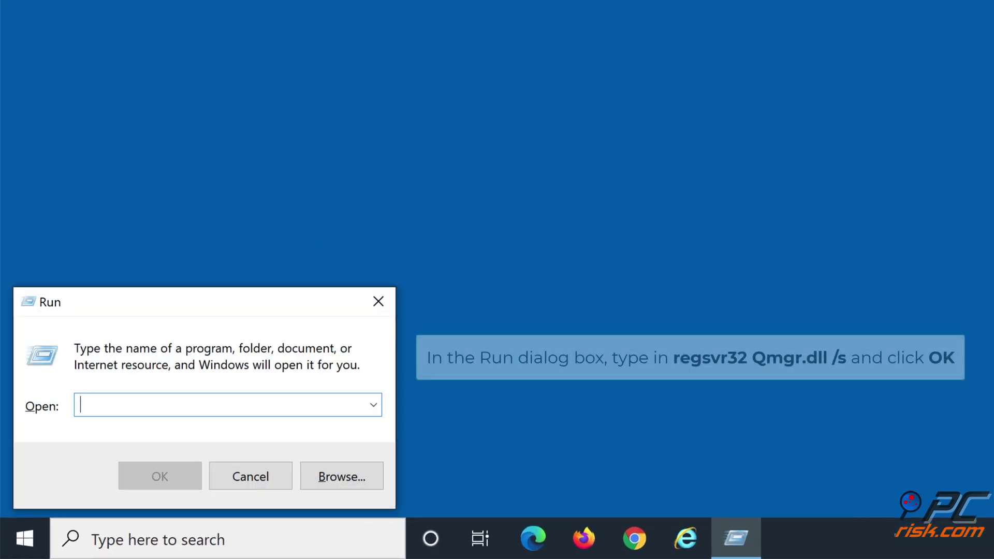
text(regsvr32 q)
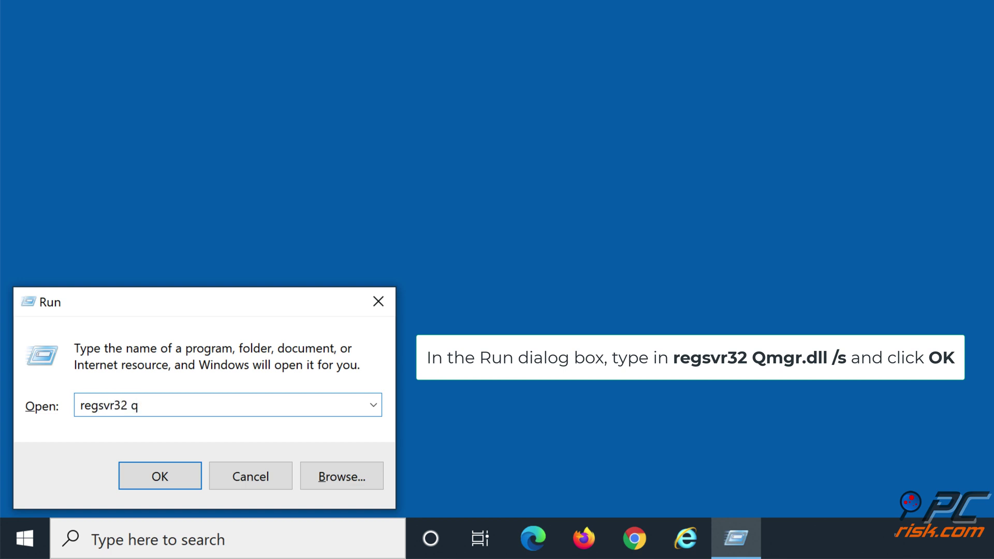
text(mgr.dll /s)
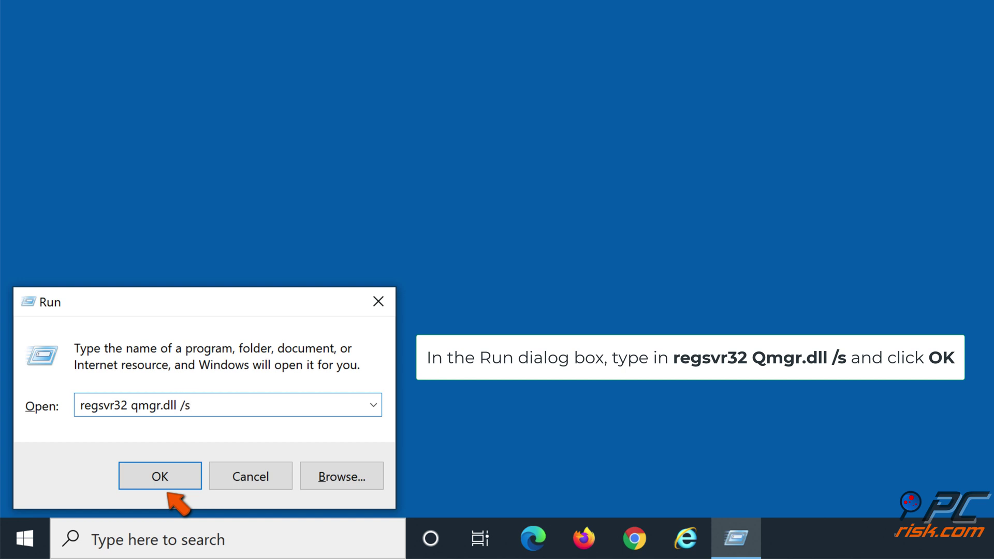
click(162, 483)
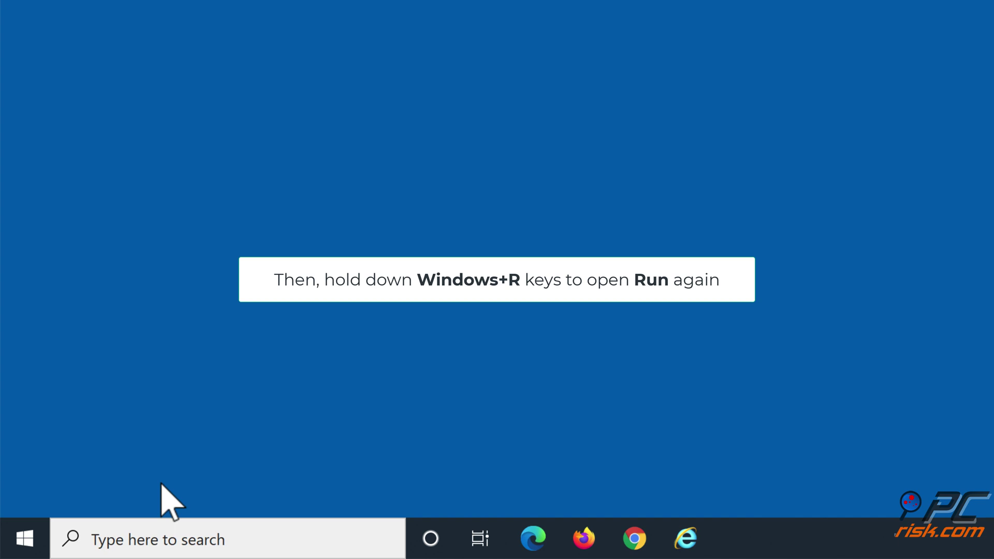
key(super+r)
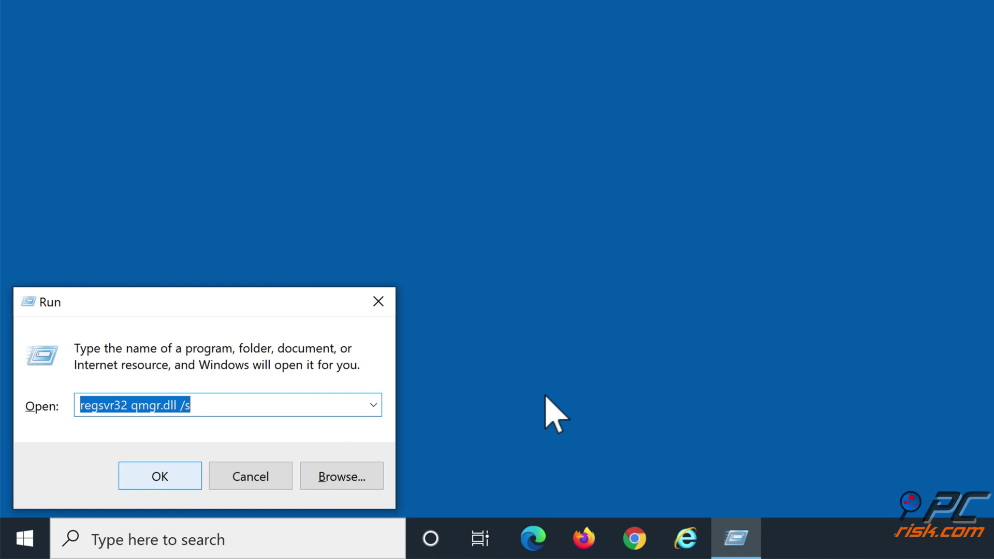
key(BackSpace)
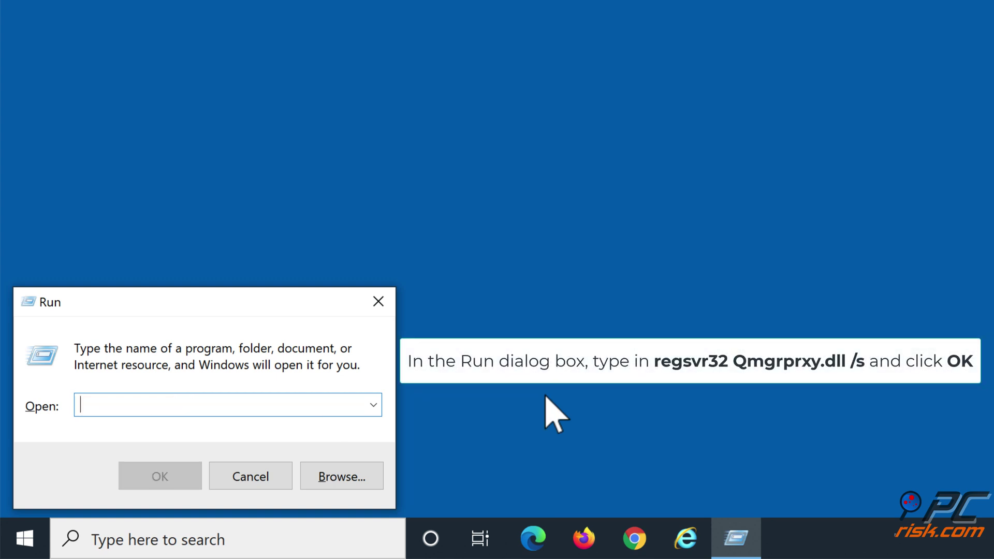
text(regsvr32 qmg)
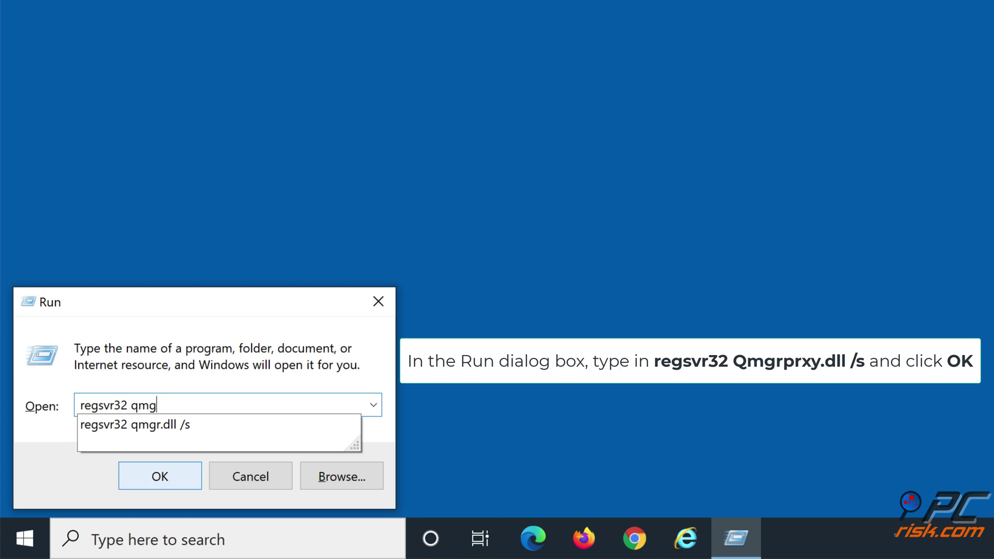
text(rprxy.dll /s)
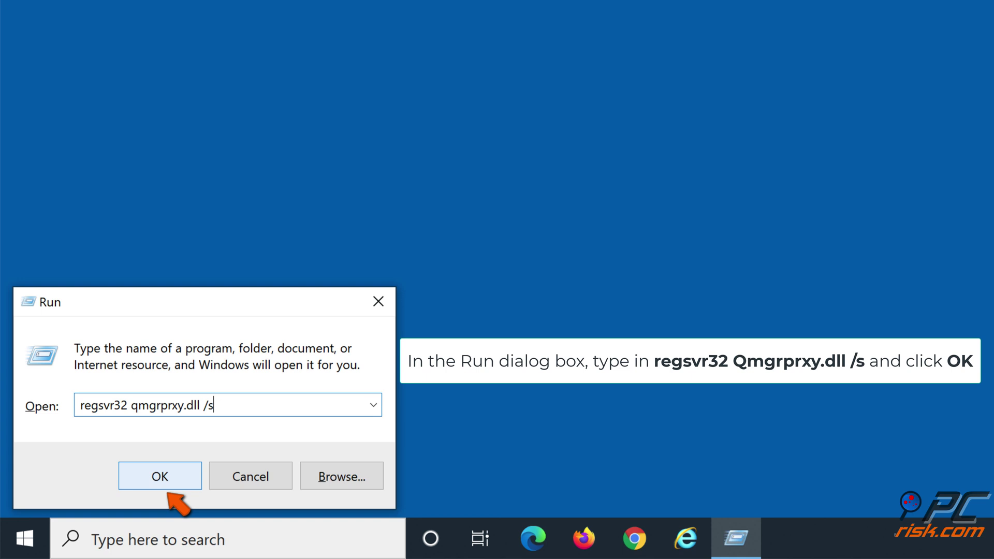
click(160, 484)
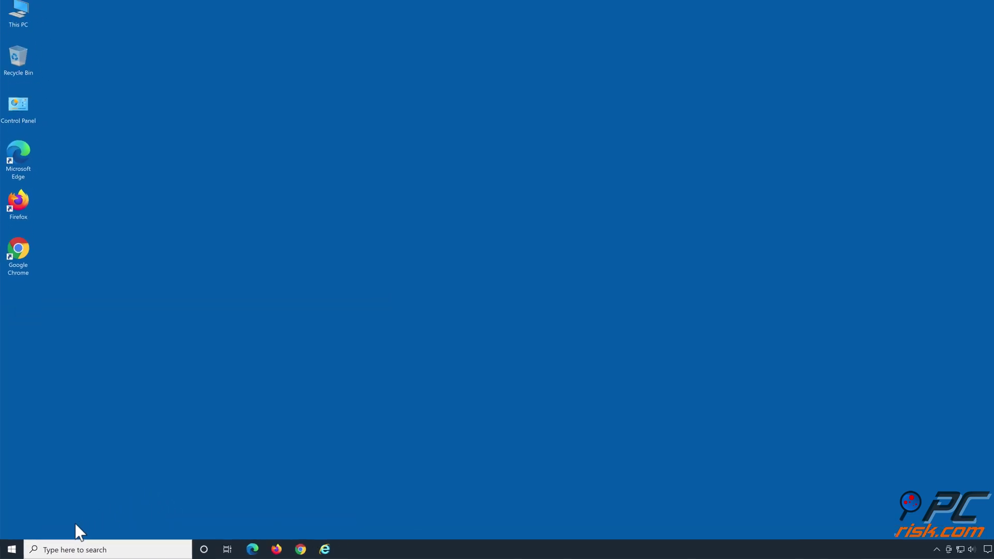
Restart the PC from the Start menu's power options.
click(11, 550)
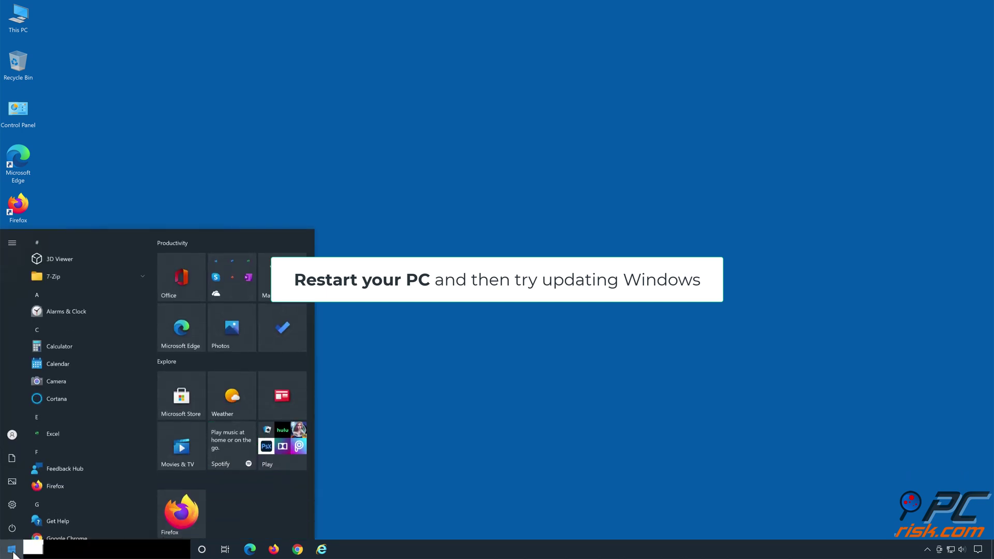
click(13, 528)
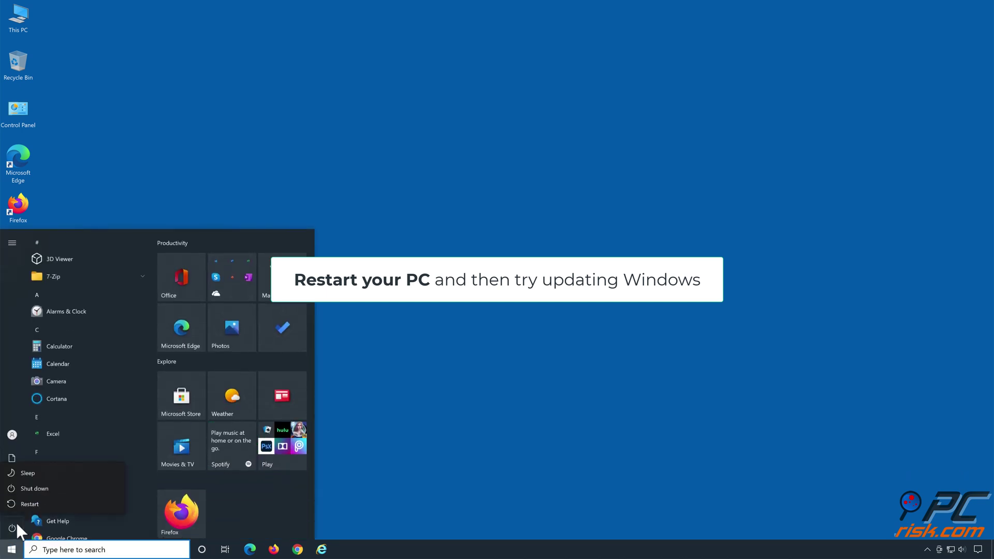
click(26, 506)
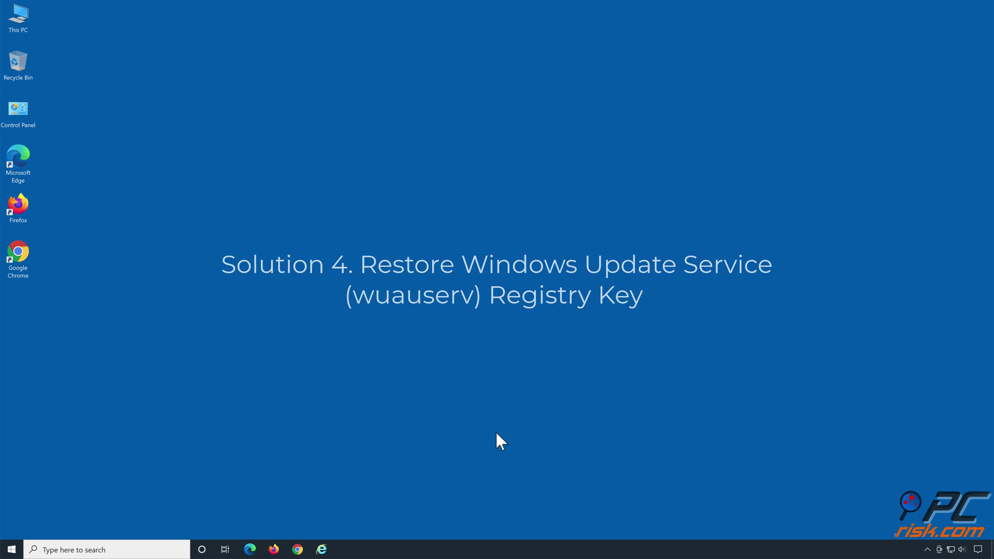
Launch Notepad from search and paste the wuauserv registry script into the blank document.
click(131, 549)
text(notepad)
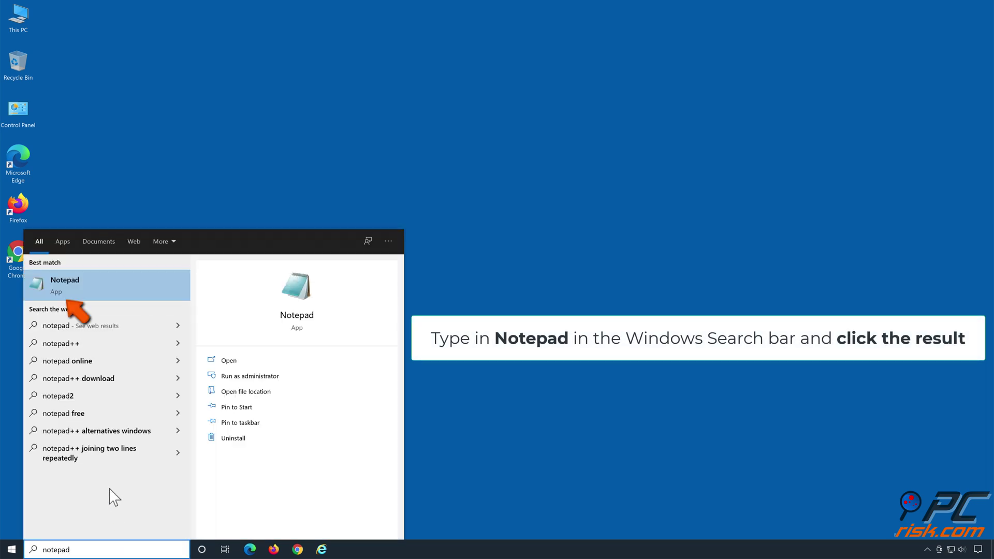
click(68, 293)
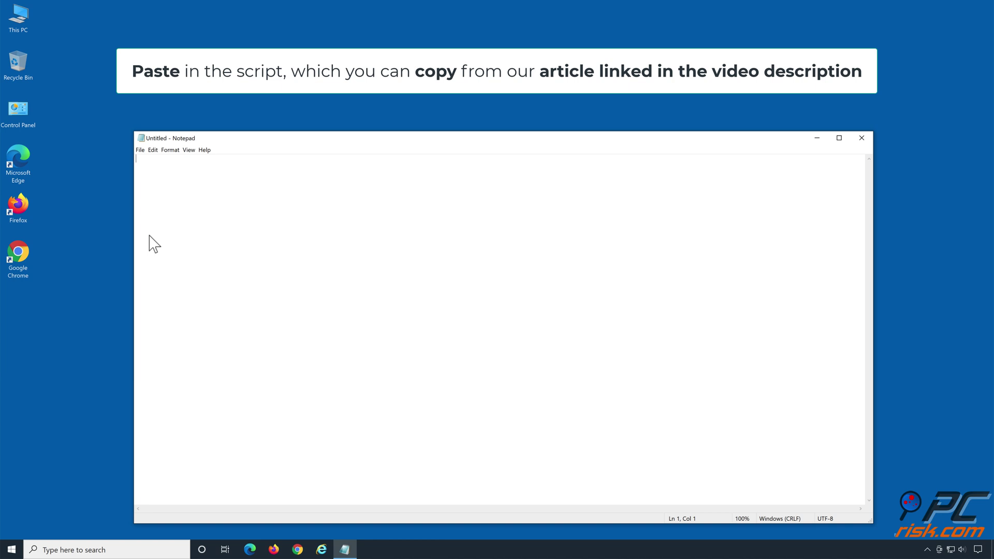
right_click(183, 188)
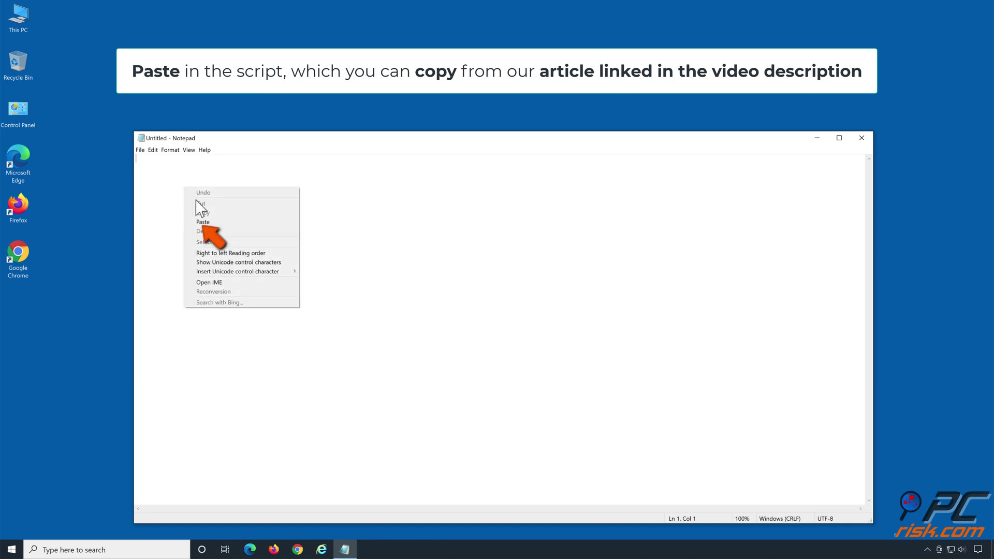
click(203, 222)
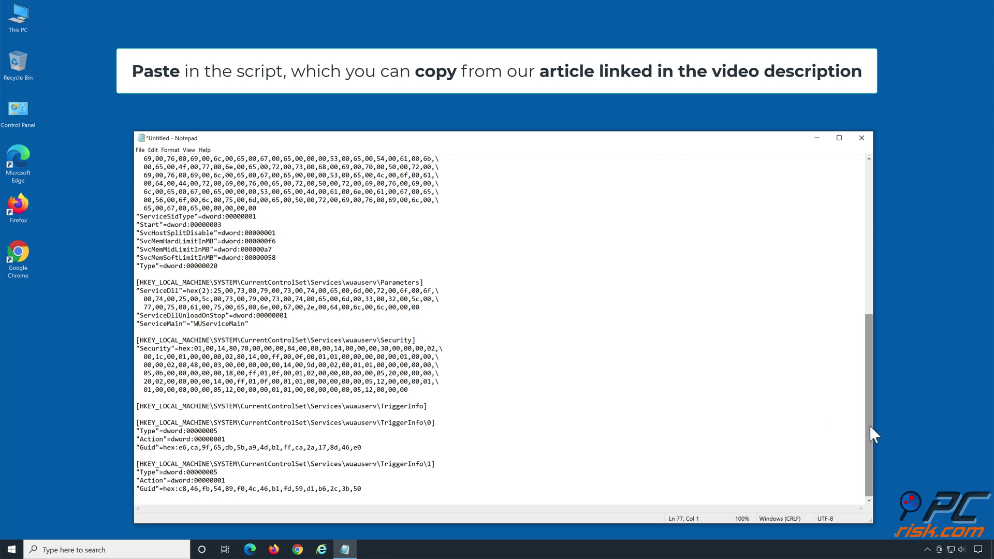
drag(869, 424, 863, 277)
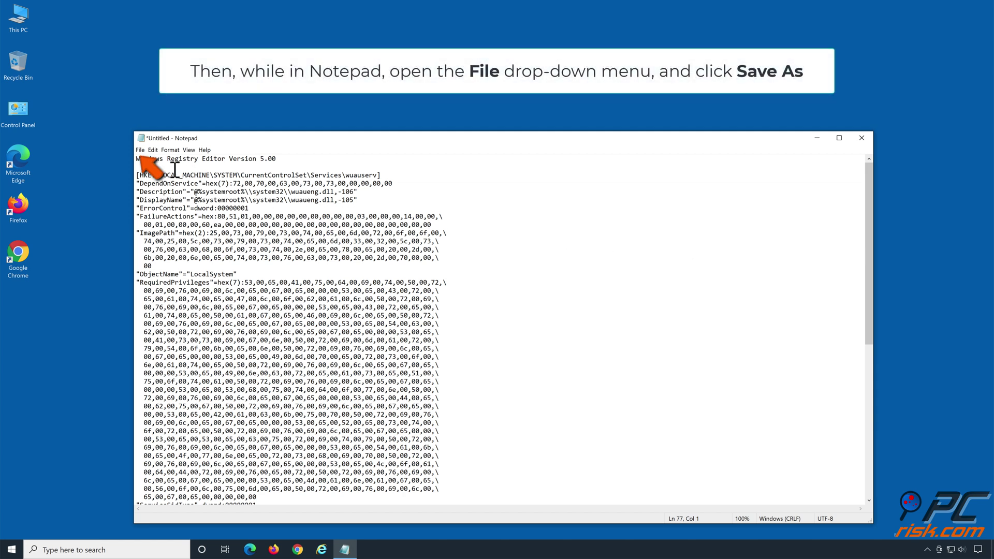
Save the script to the Desktop as w10-wuauserv.reg and close Notepad.
click(140, 150)
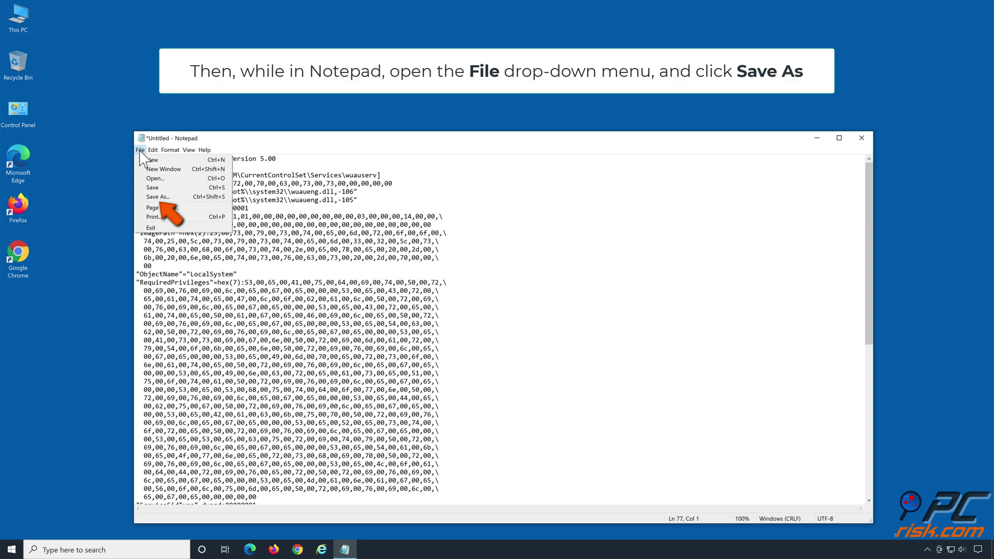
click(158, 197)
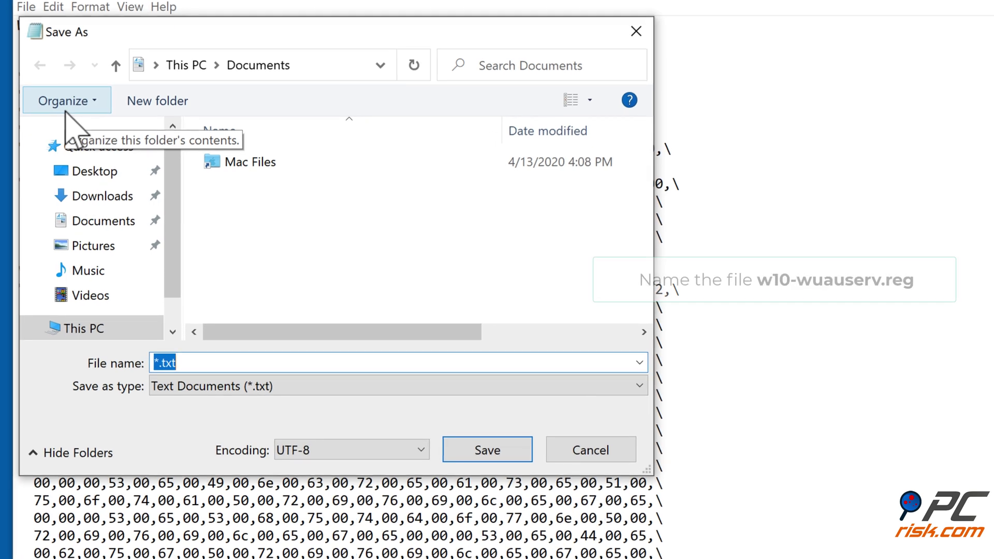
text(w10)
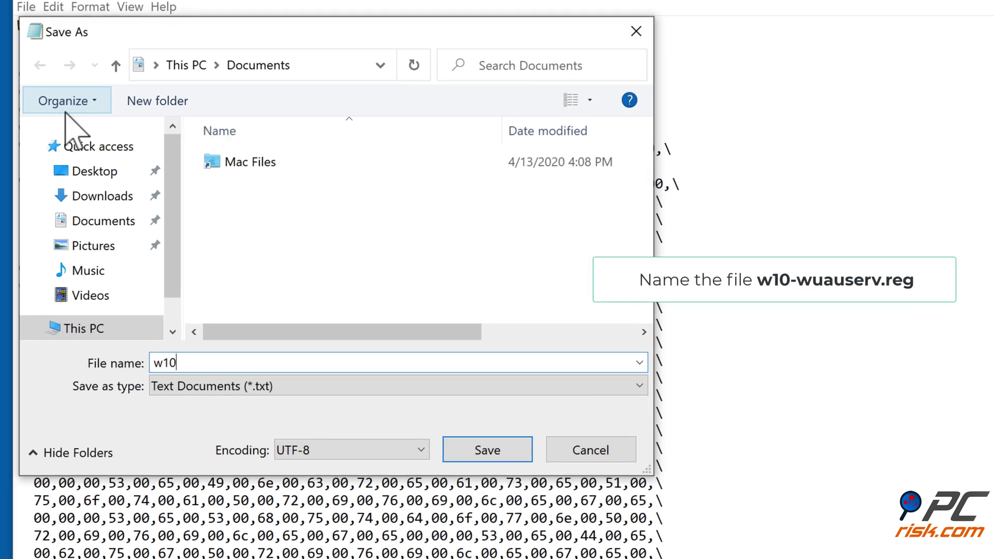
text(-wuauserv)
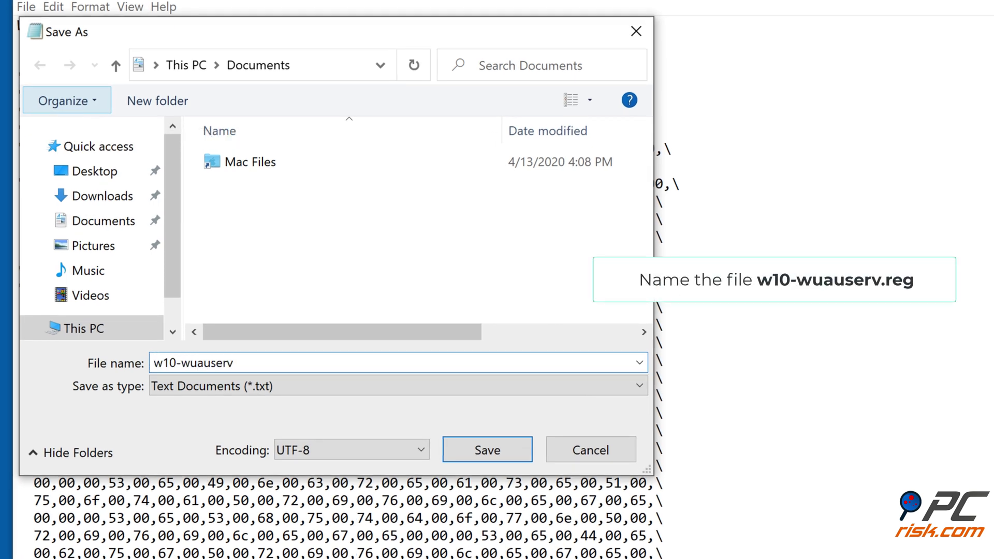
text(.reg)
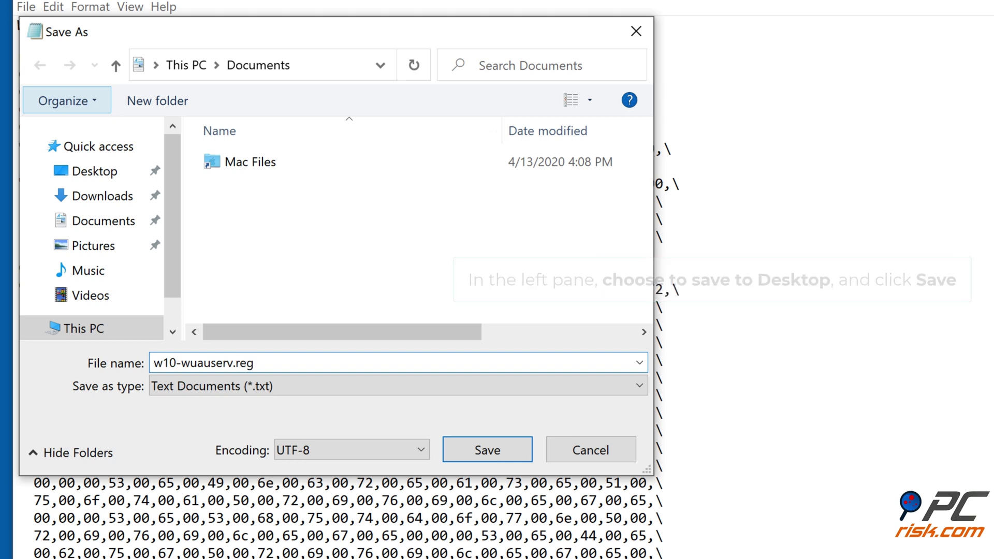
click(93, 178)
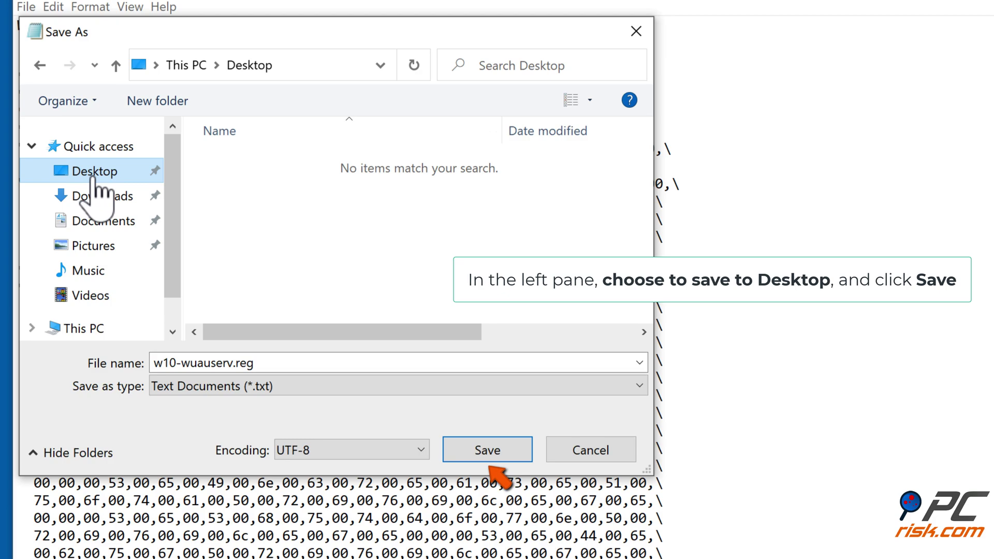
click(487, 458)
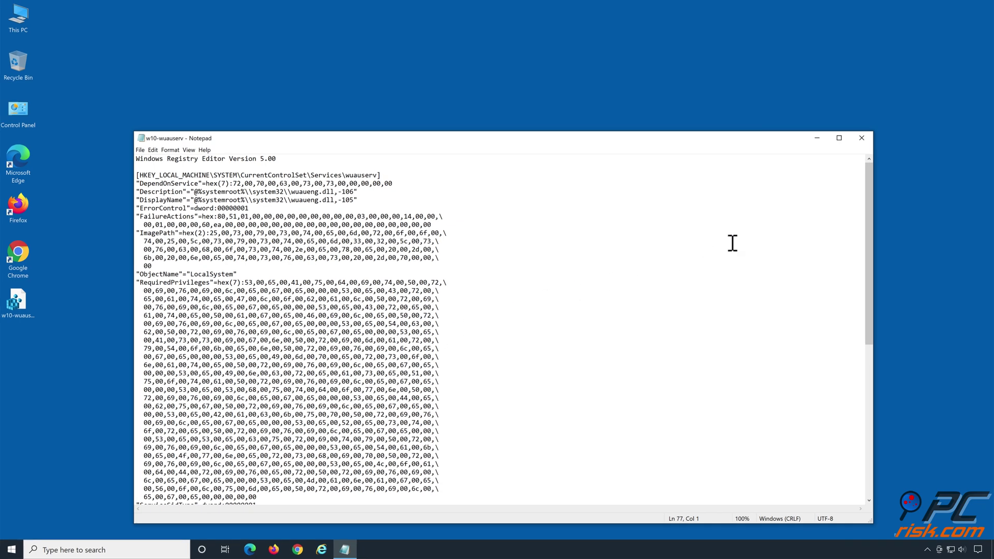
click(862, 137)
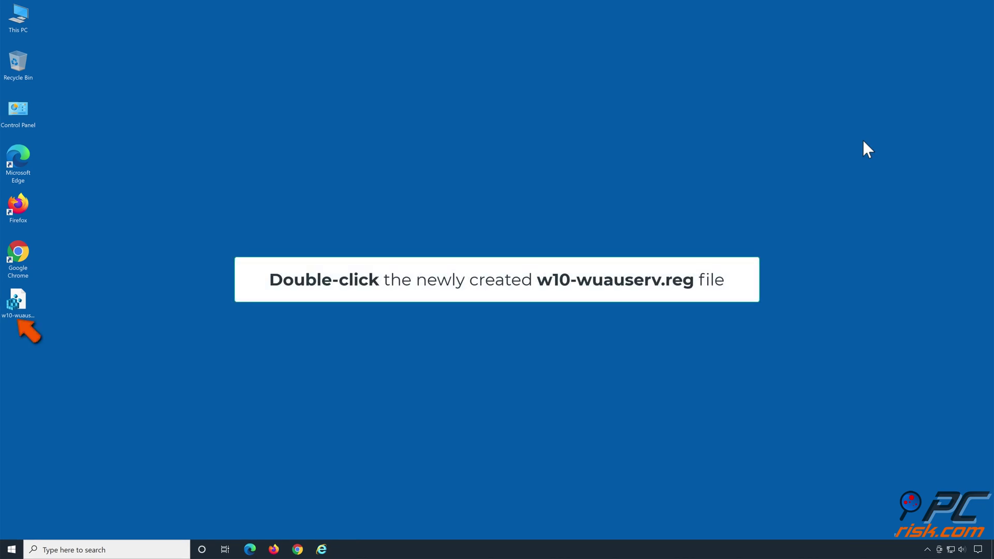
Merge w10-wuauserv.reg from the desktop into the registry, confirming and dismissing the success message.
double_click(22, 314)
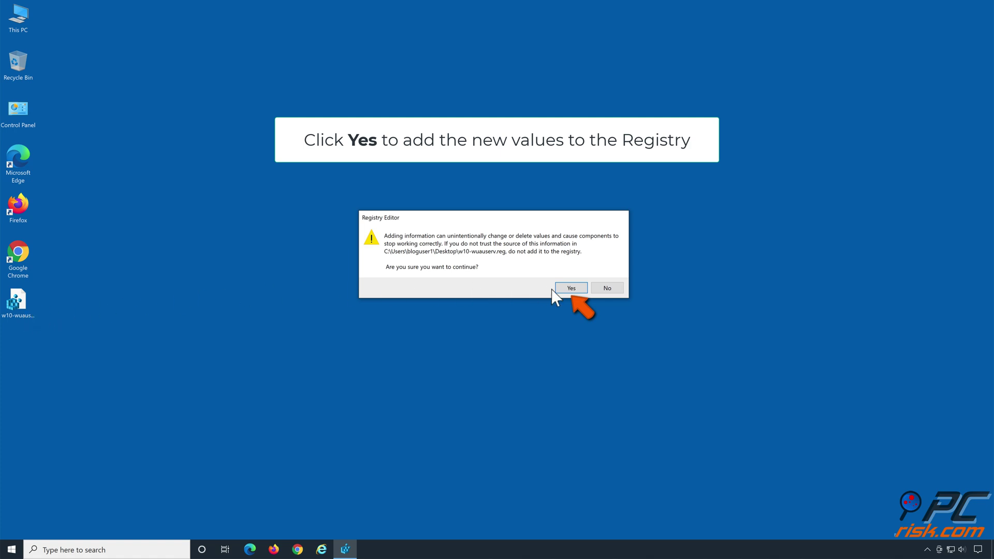
click(571, 291)
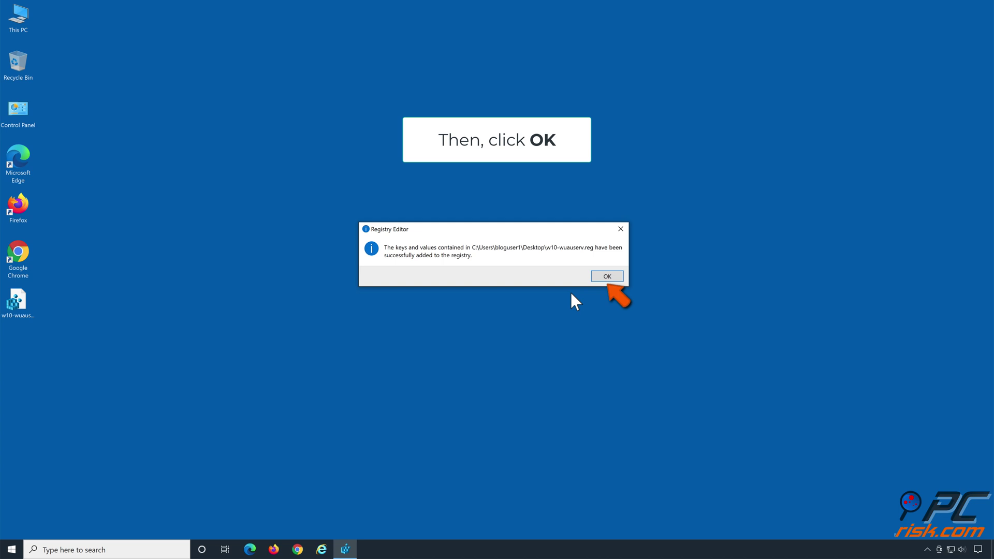
click(608, 278)
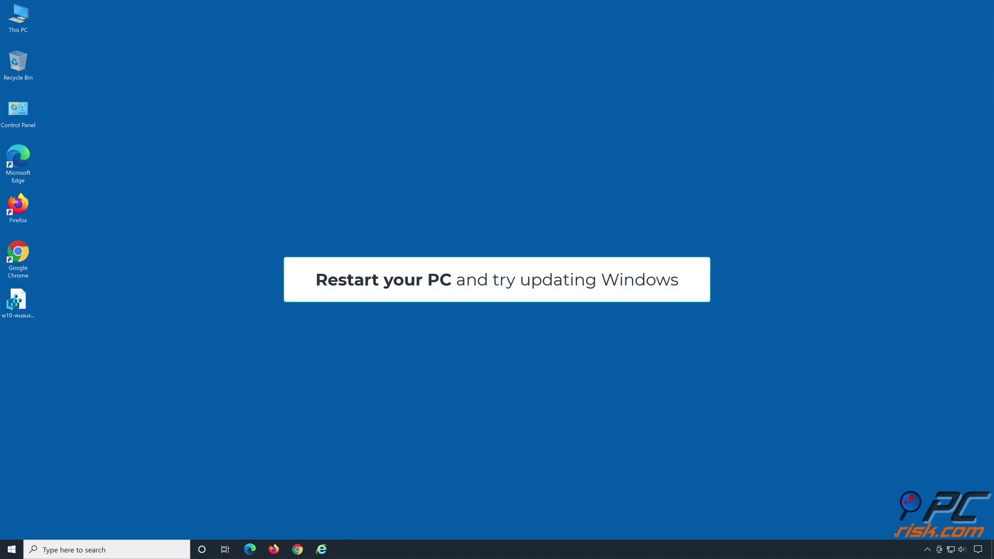
Restart Windows from the Start menu so the restored wuauserv registry settings apply.
click(12, 549)
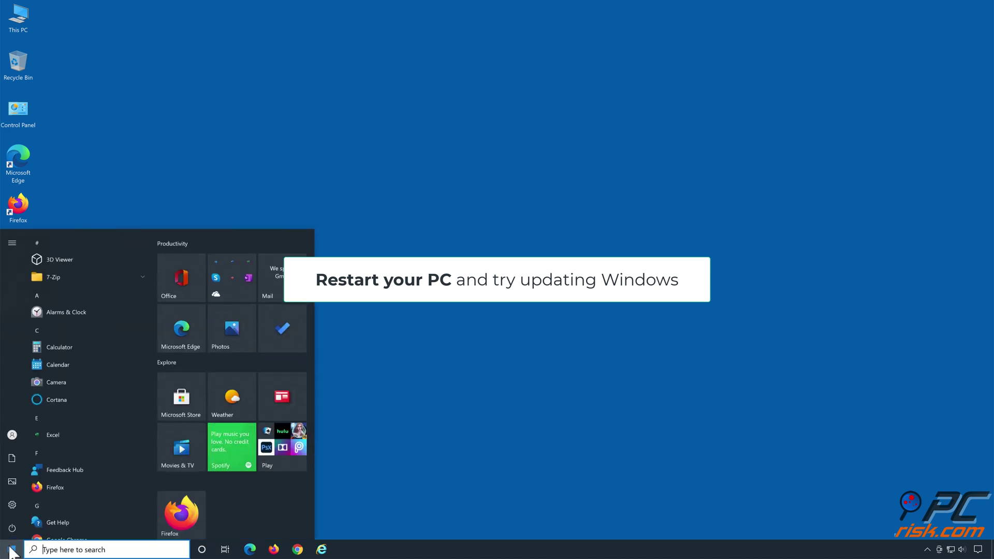
click(12, 528)
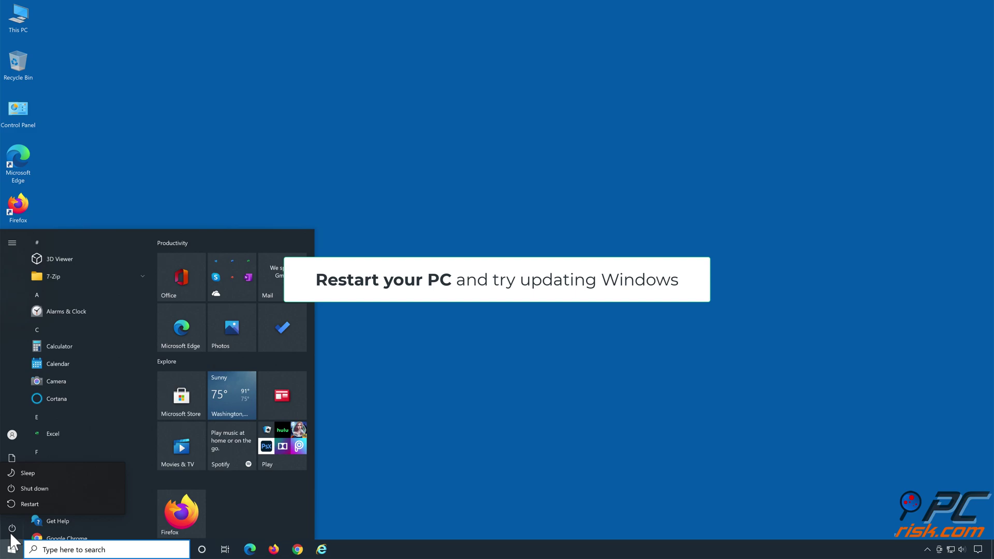
click(29, 504)
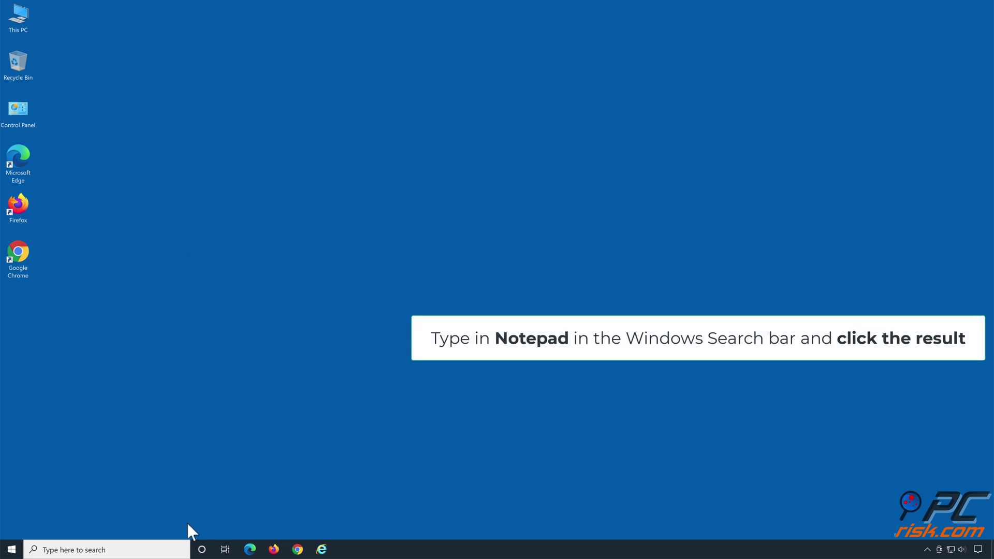
Open Notepad and paste the BITS registry restore script, scrolling back to its first line.
click(144, 551)
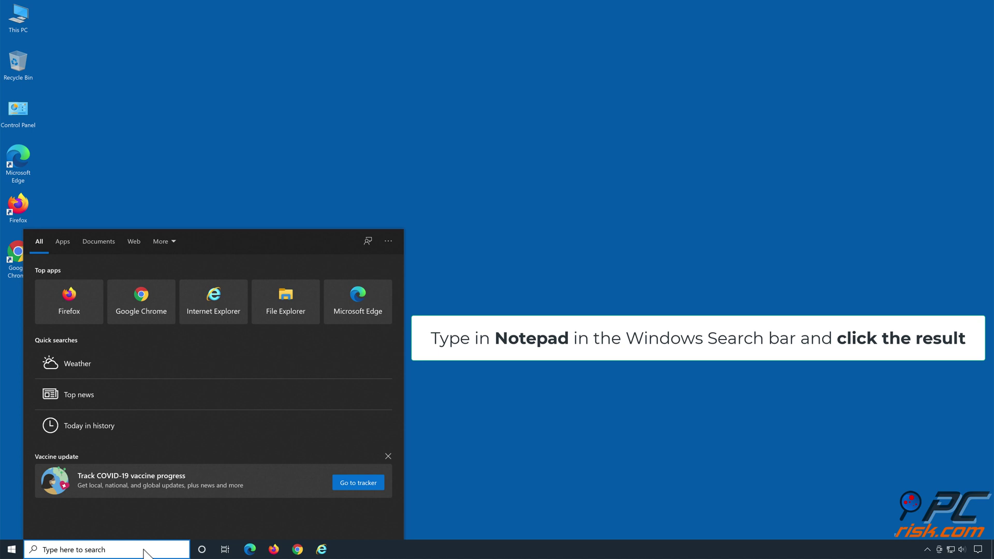
text(notepad)
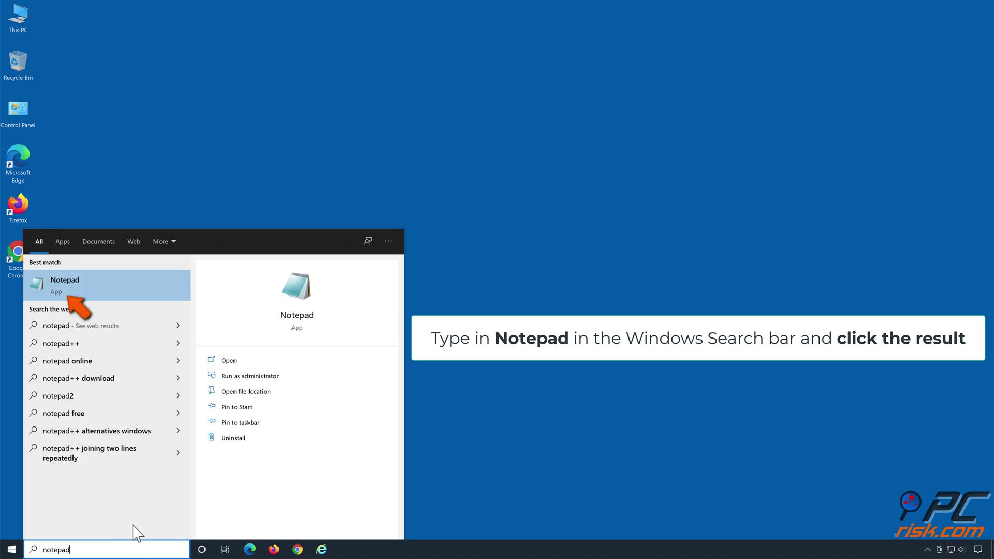
click(72, 288)
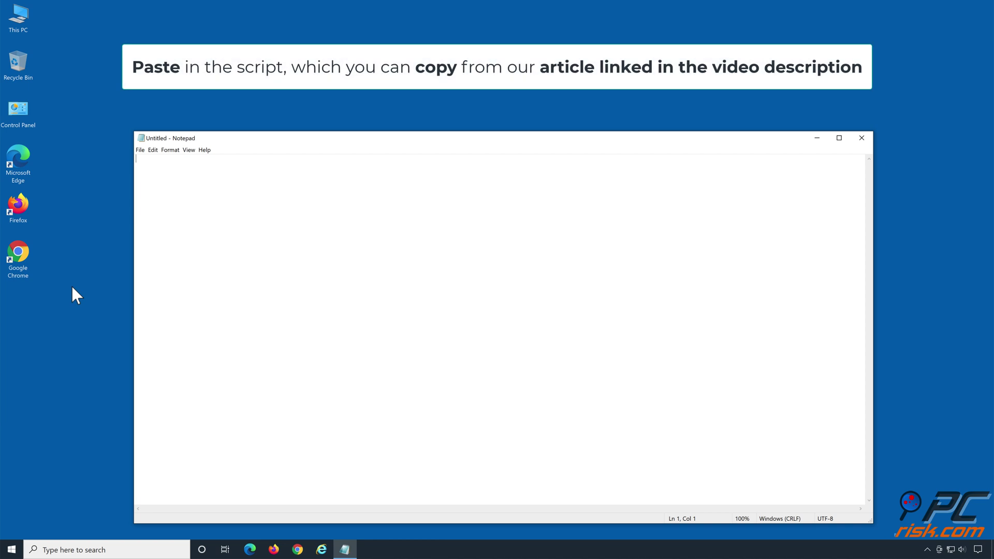
right_click(192, 215)
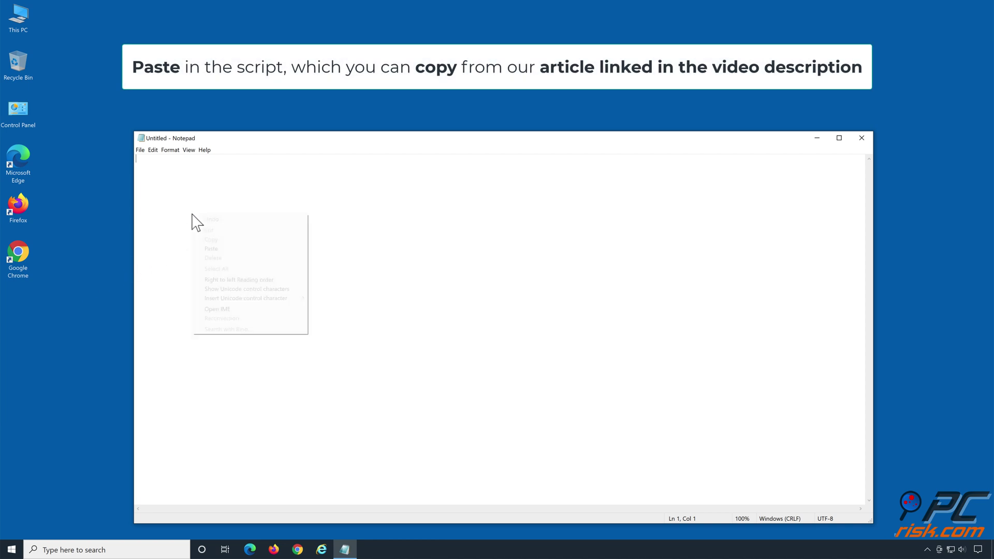
click(211, 249)
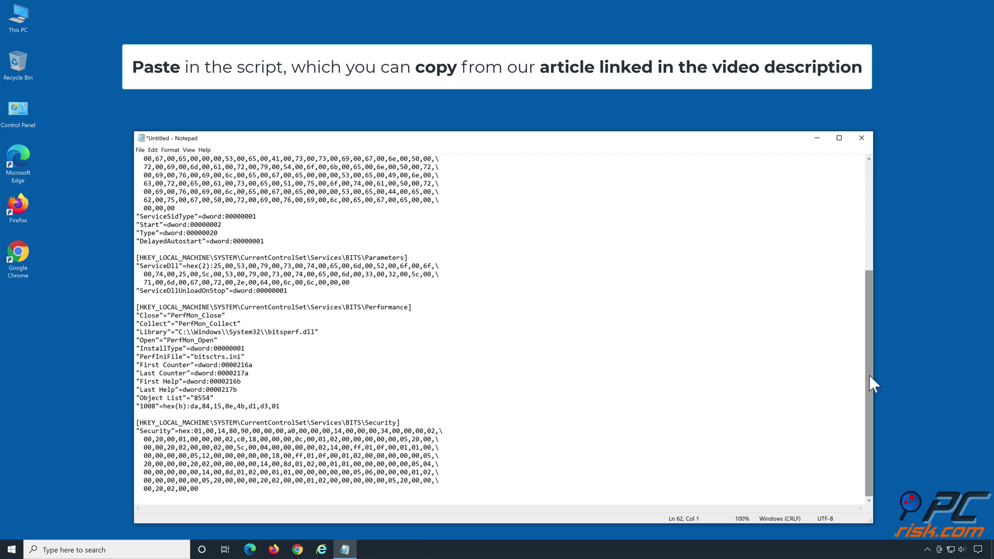
drag(868, 375, 884, 250)
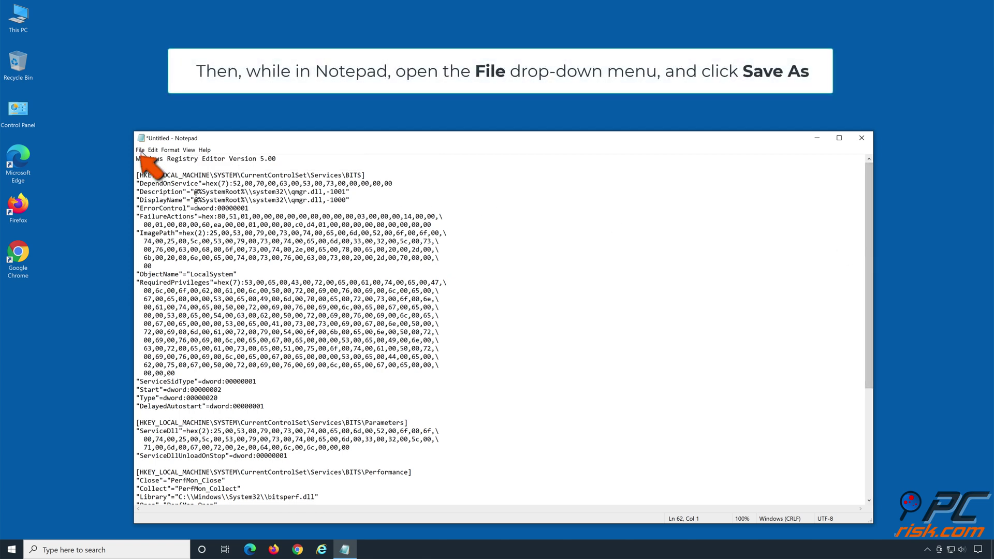
Save the script to the Desktop as w10-bits.reg and close Notepad.
click(140, 151)
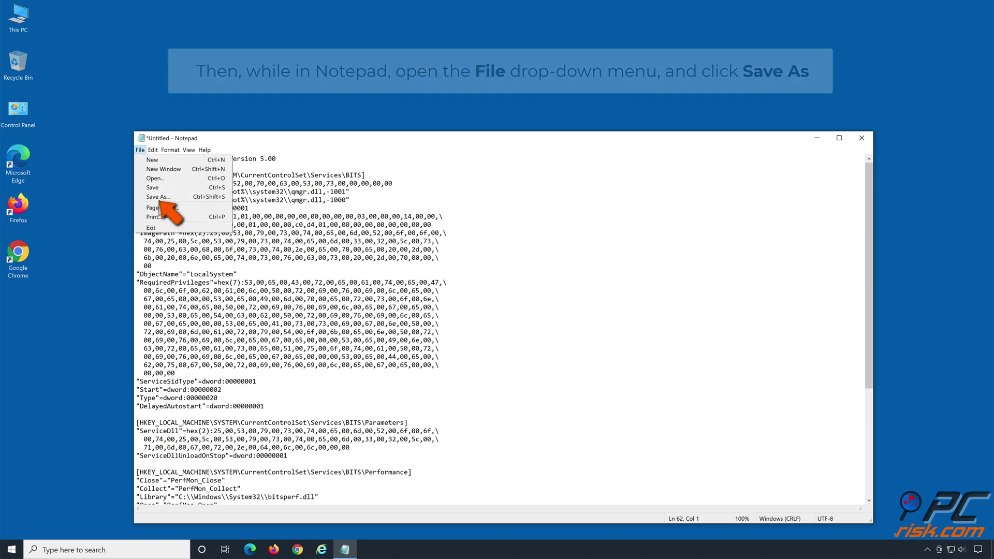
click(158, 198)
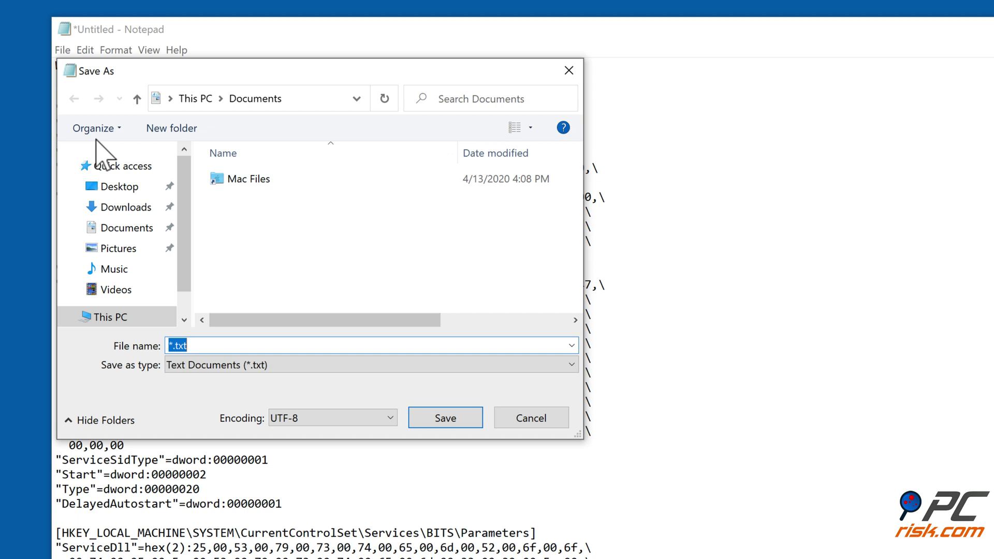
text(w)
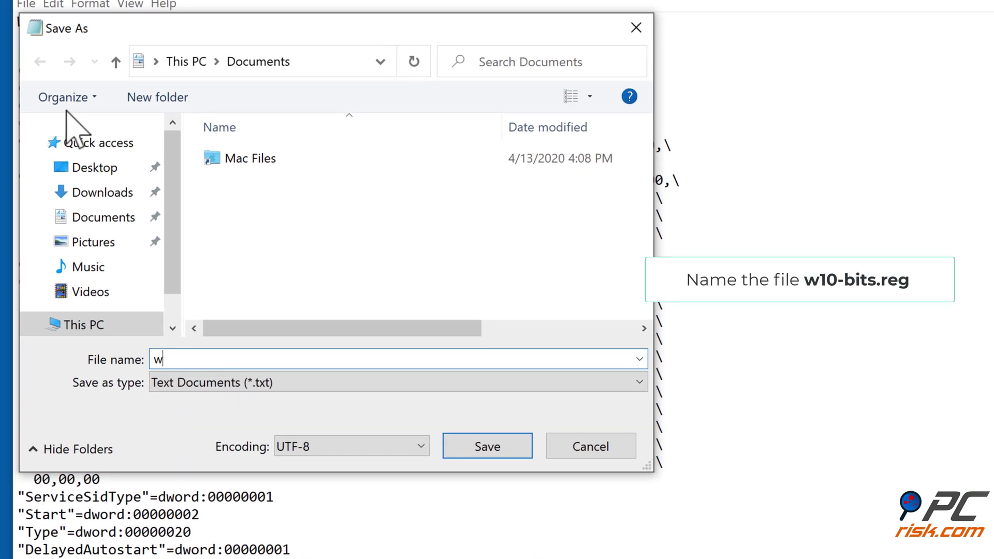
text(10-bits.reg)
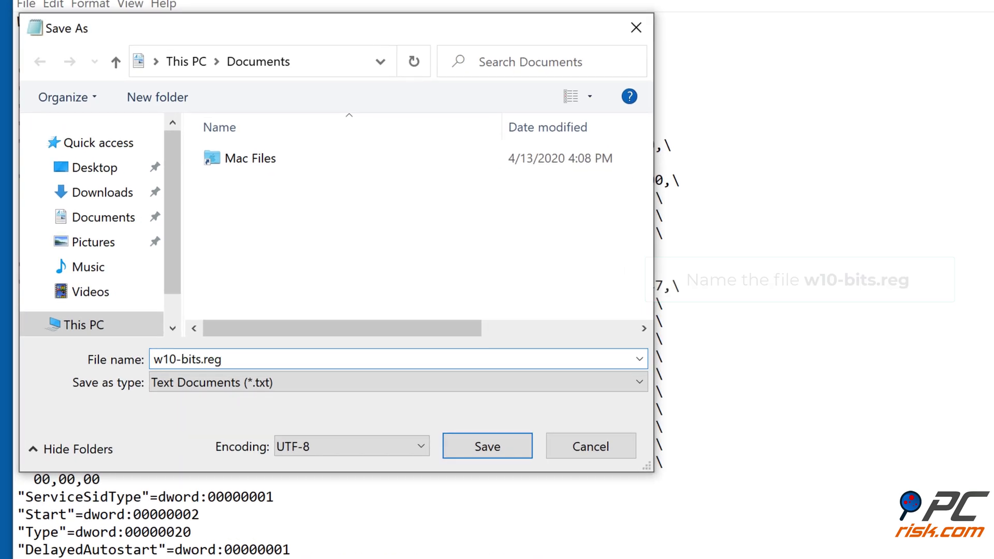
click(93, 176)
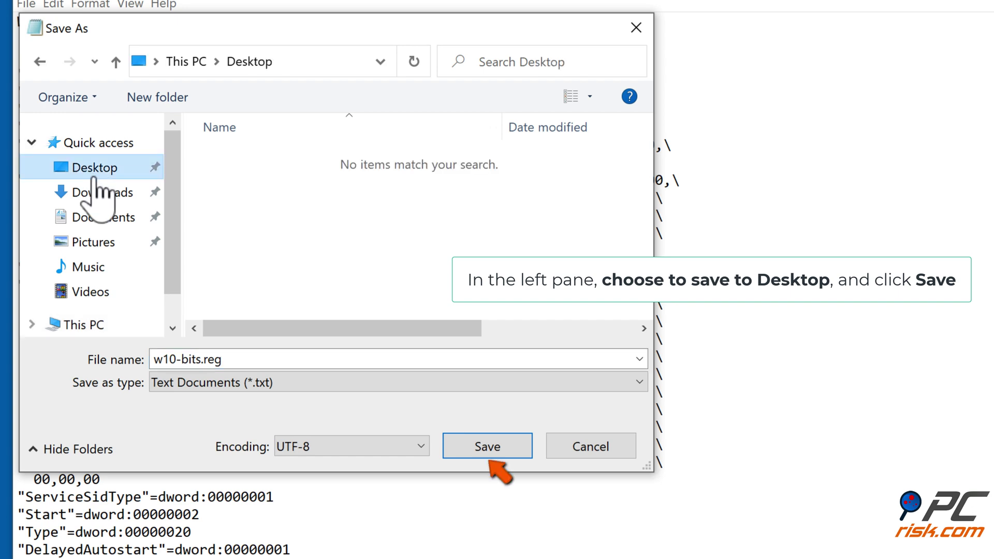
click(490, 456)
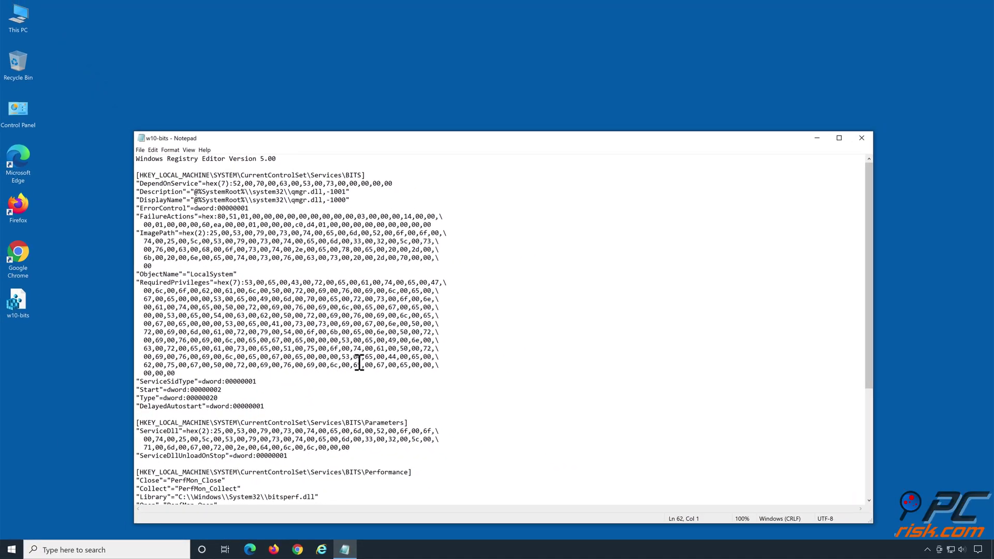
click(862, 138)
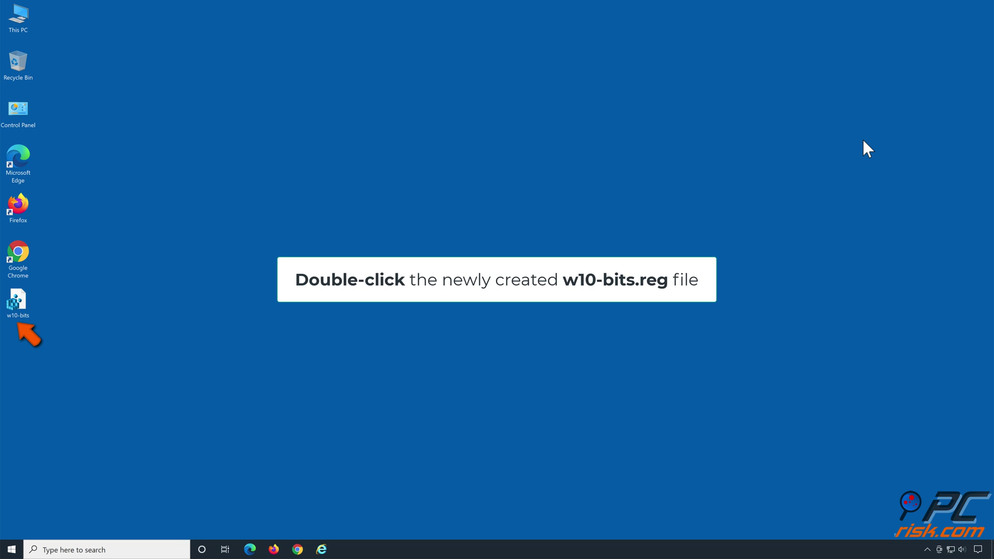
Merge w10-bits.reg into the registry, confirming the import and dismissing the partial-import error.
double_click(20, 317)
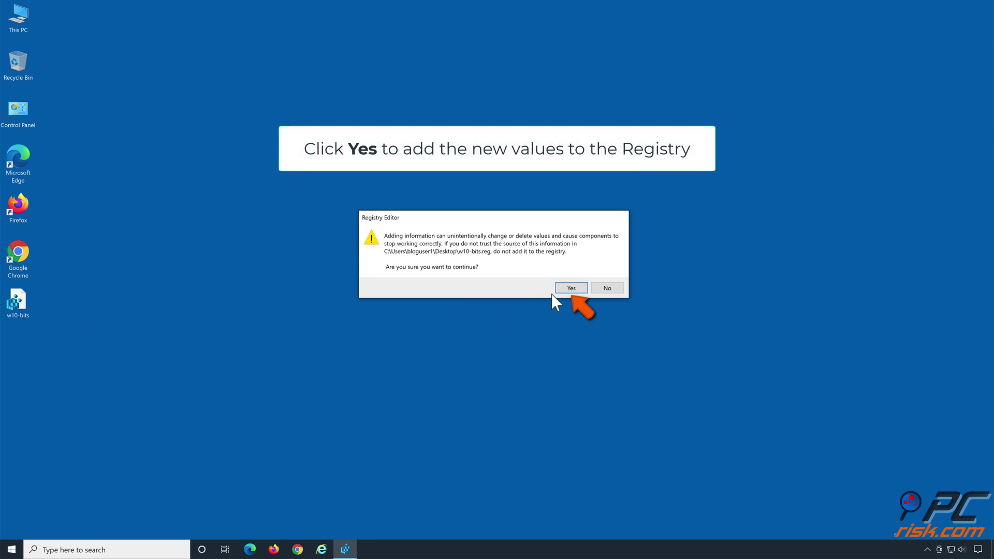
click(571, 291)
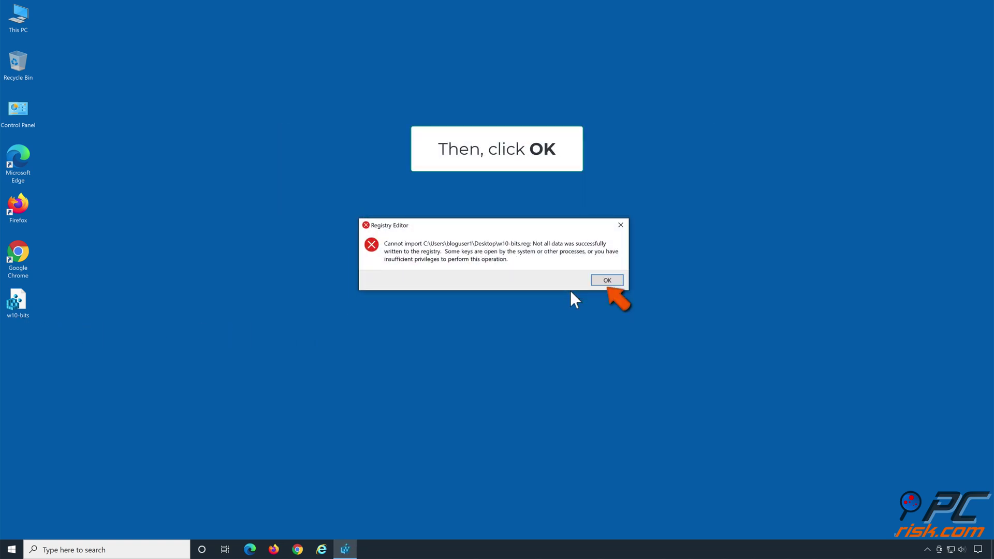
click(607, 282)
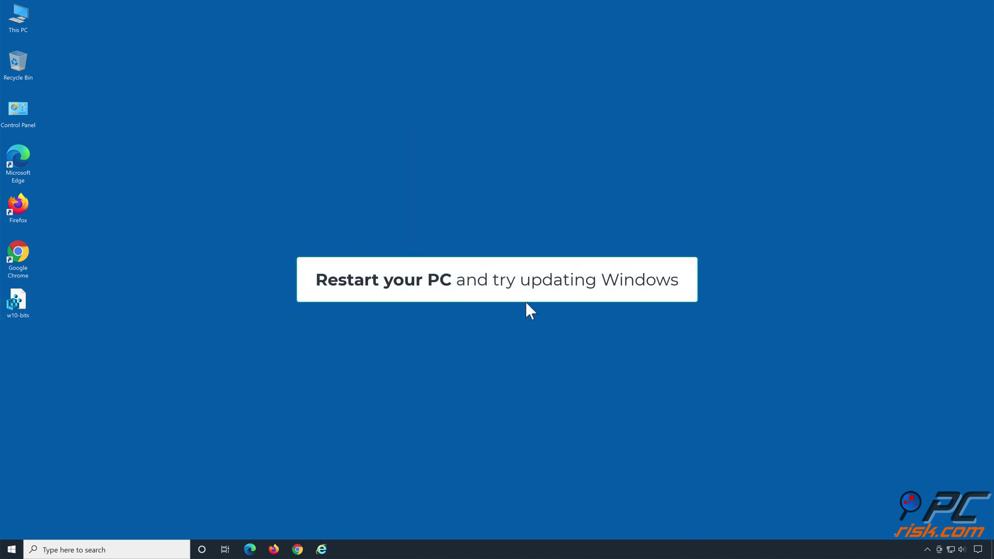
Restart the PC from the Start menu's power options.
click(12, 548)
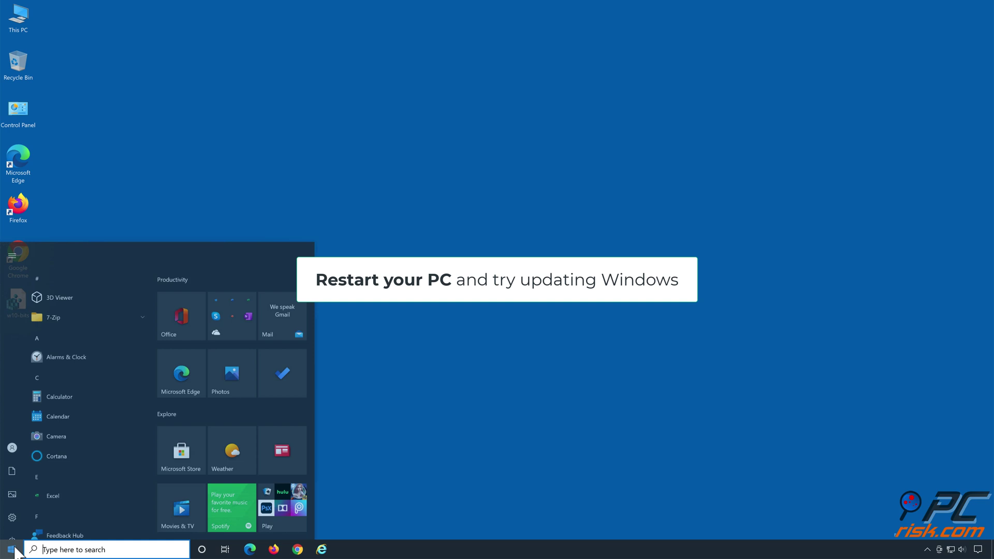
click(14, 532)
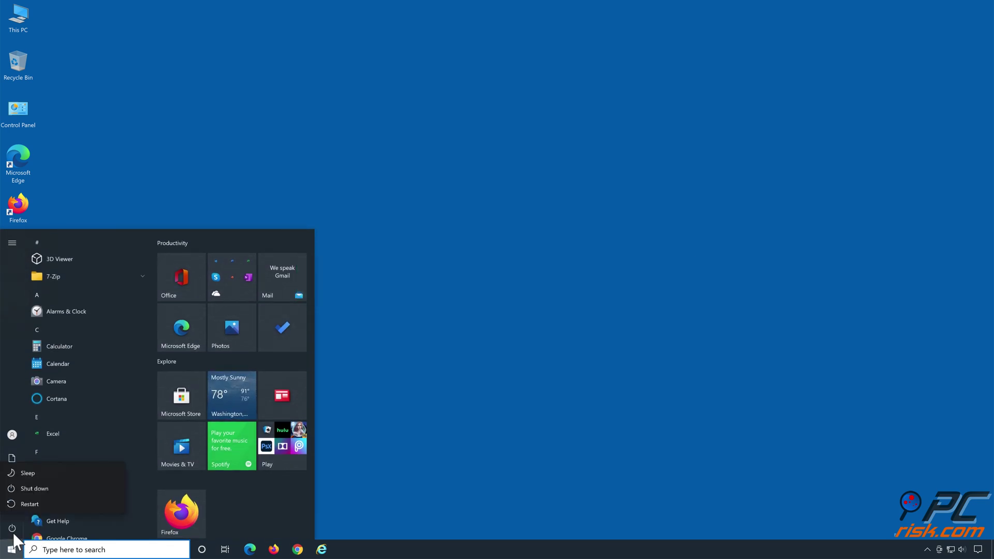
click(29, 505)
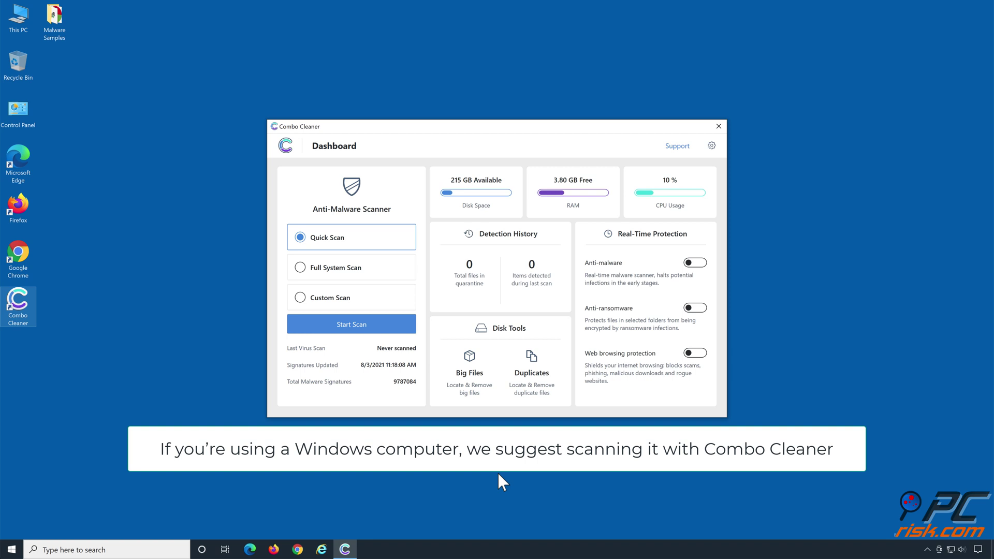
Run a Combo Cleaner scan, quarantine all 21 detected threats, and close the summary.
click(351, 330)
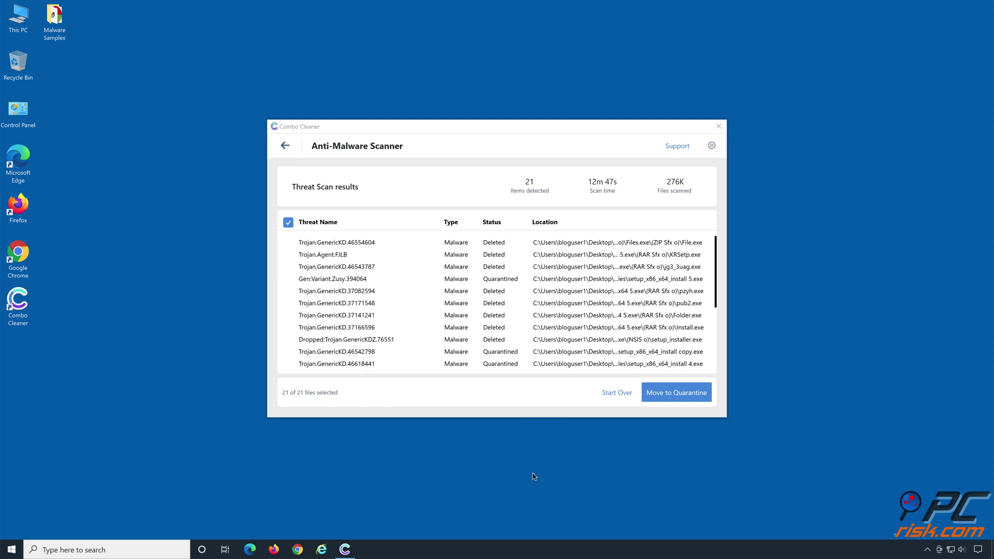
click(676, 397)
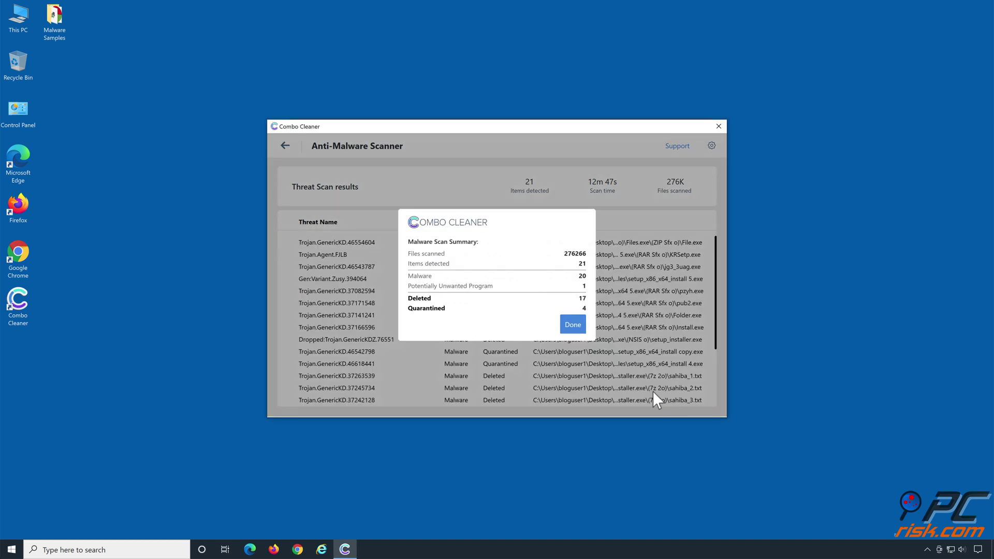
click(576, 331)
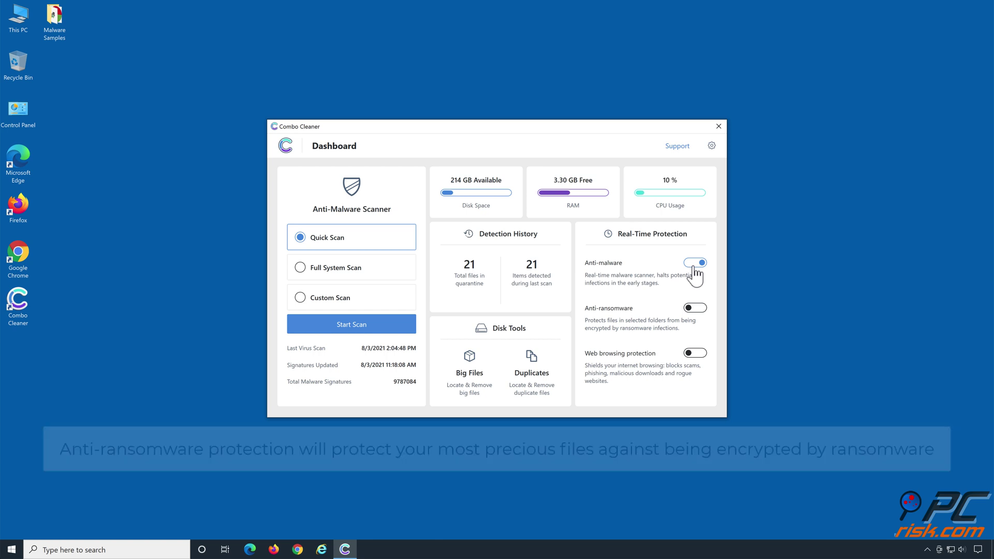
Turn on Anti-ransomware and add Libraries > Documents as a protected folder.
click(696, 310)
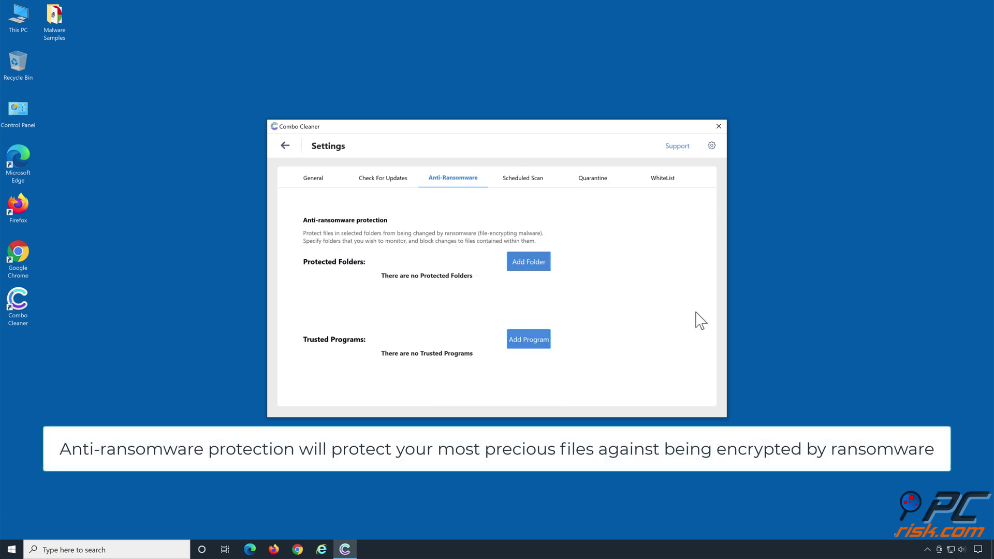
click(527, 268)
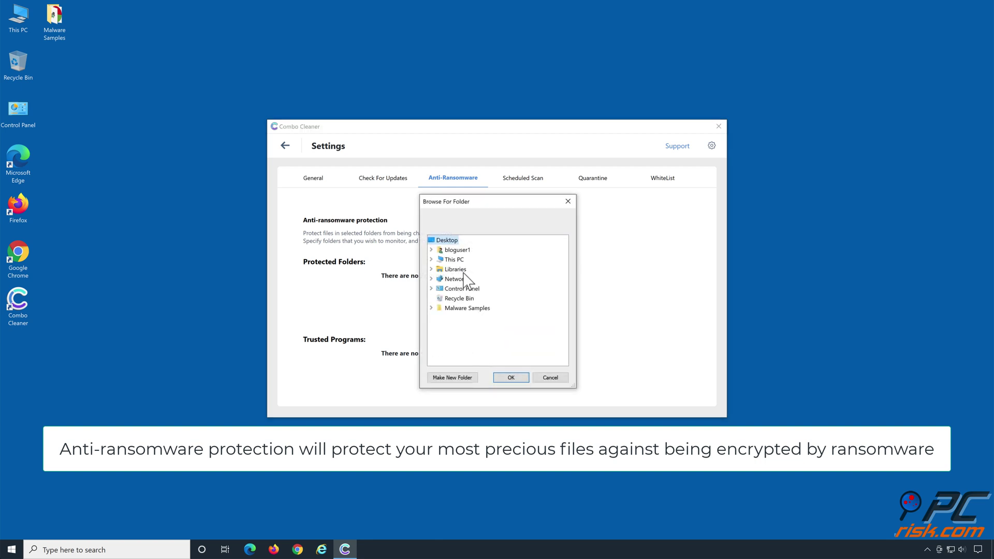
click(431, 269)
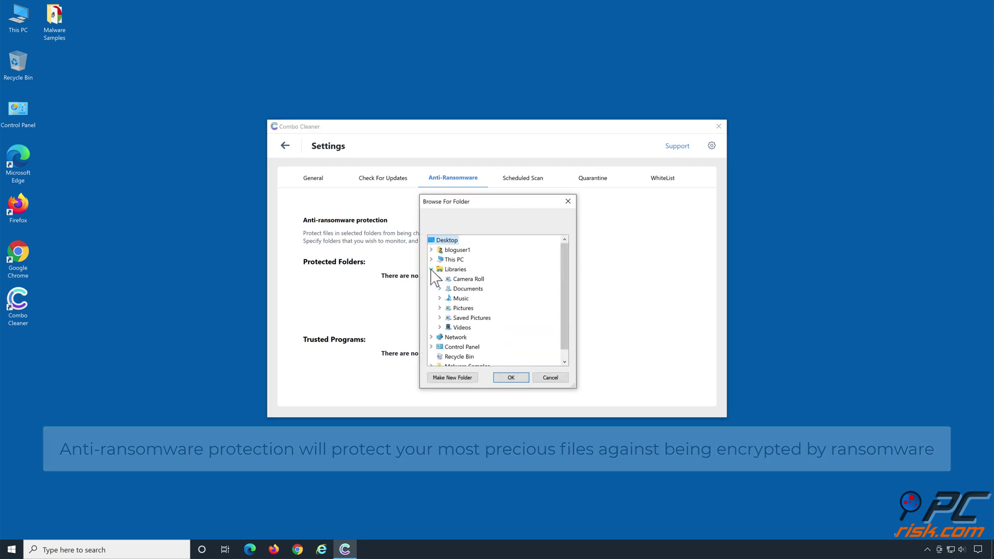
double_click(468, 289)
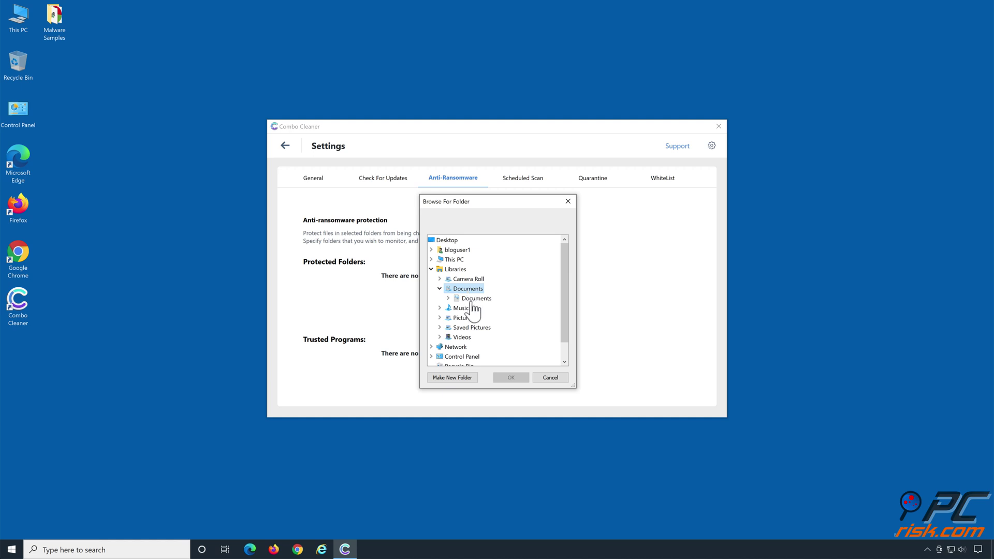
click(472, 299)
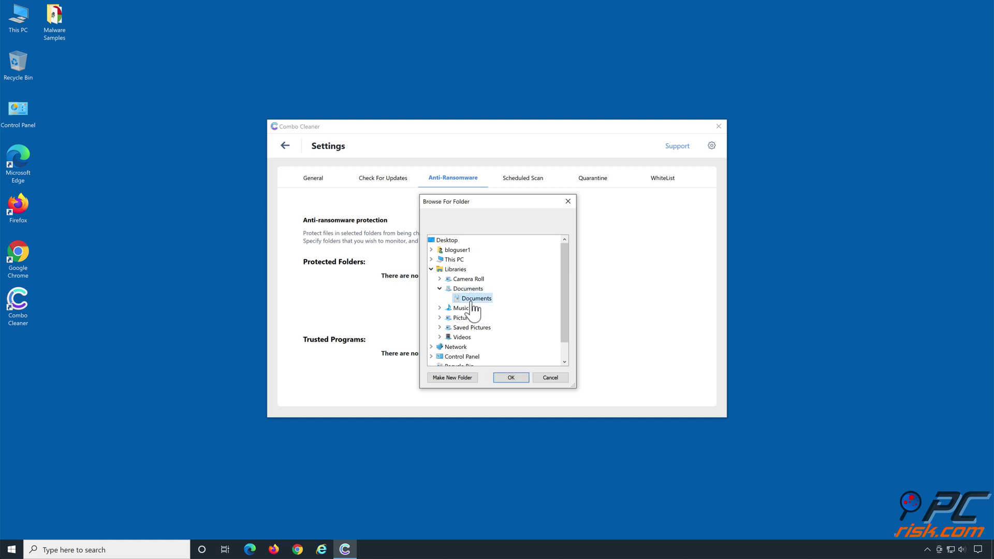
click(511, 379)
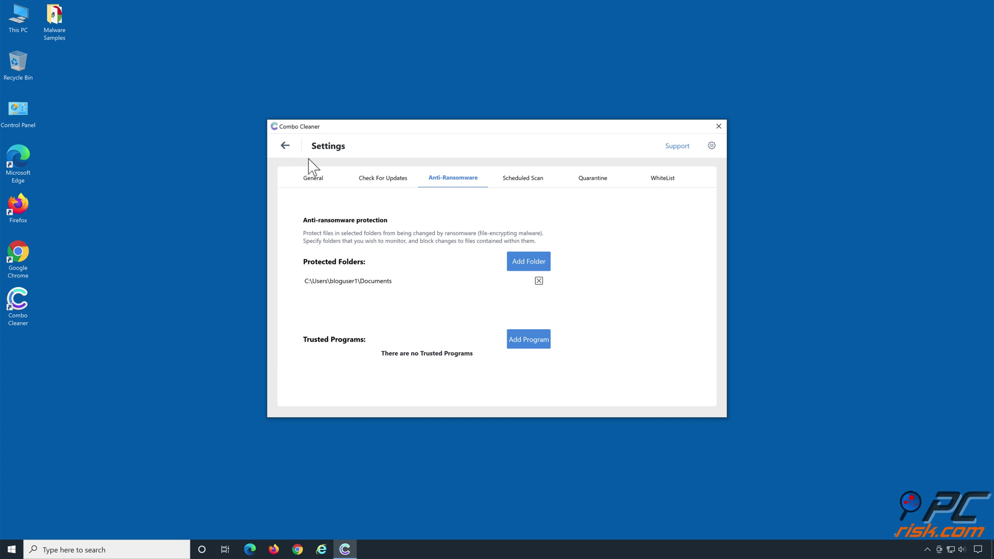
click(284, 147)
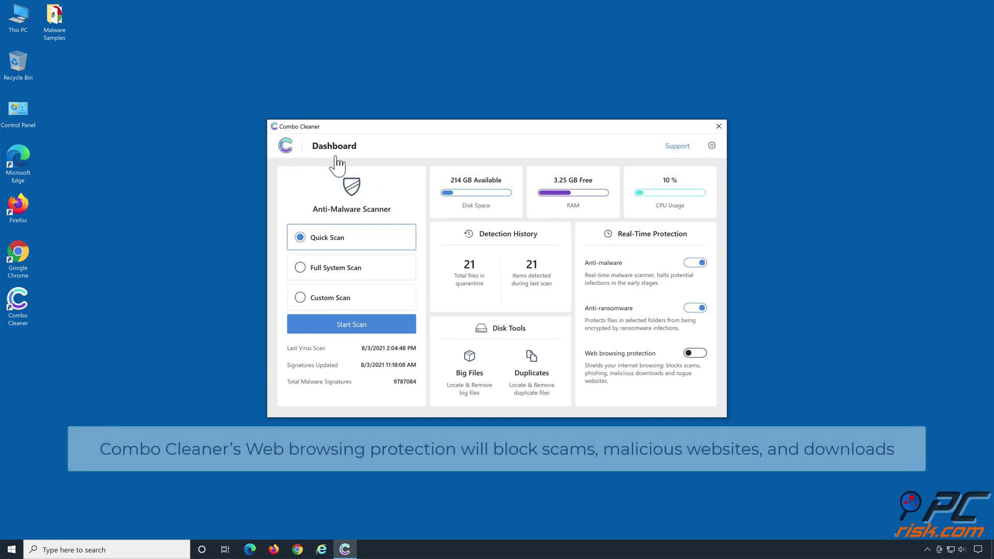
Switch on the Web browsing protection toggle on the Combo Cleaner Dashboard.
click(697, 366)
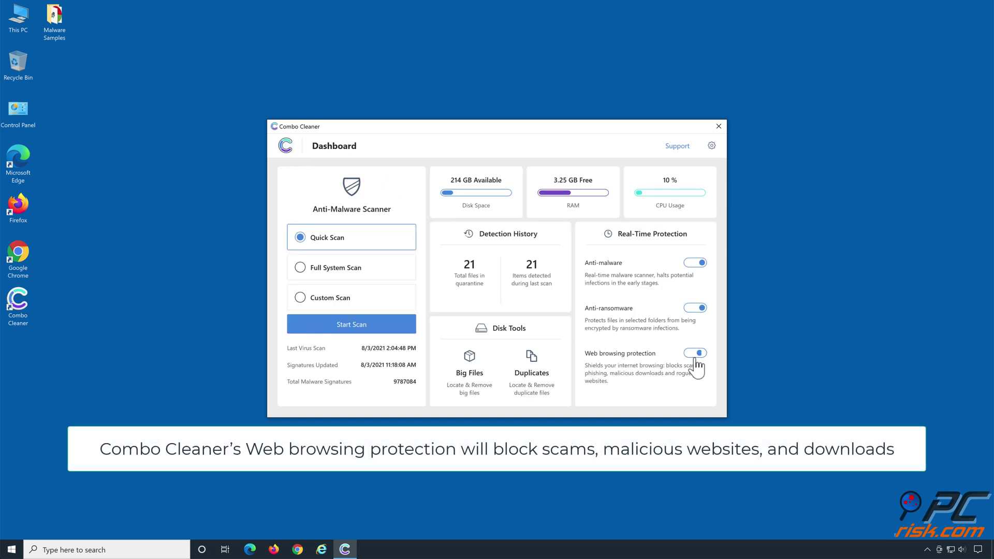